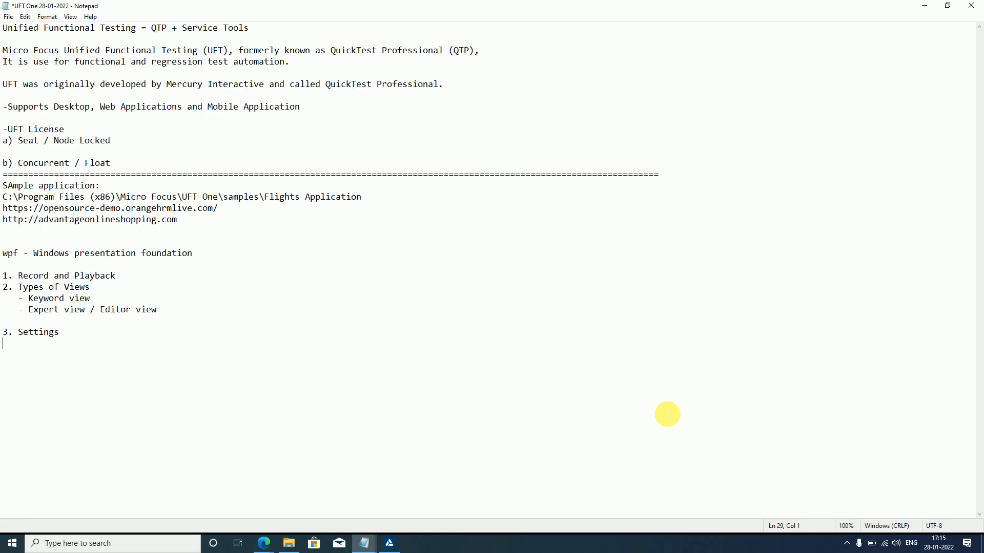
- Switch to UFT One and display the recorded Action1 script in the Keyword View
click(389, 542)
click(433, 177)
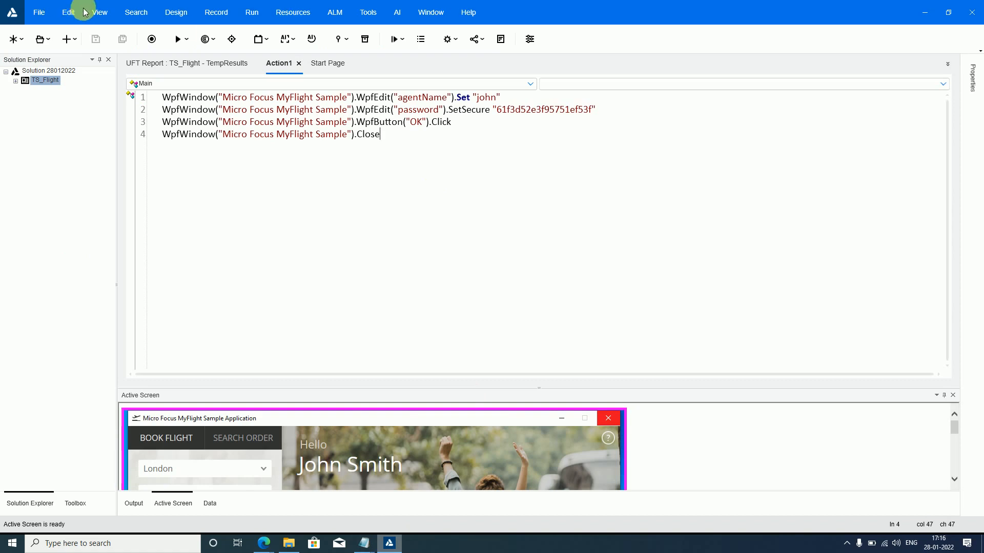
drag(380, 135, 208, 137)
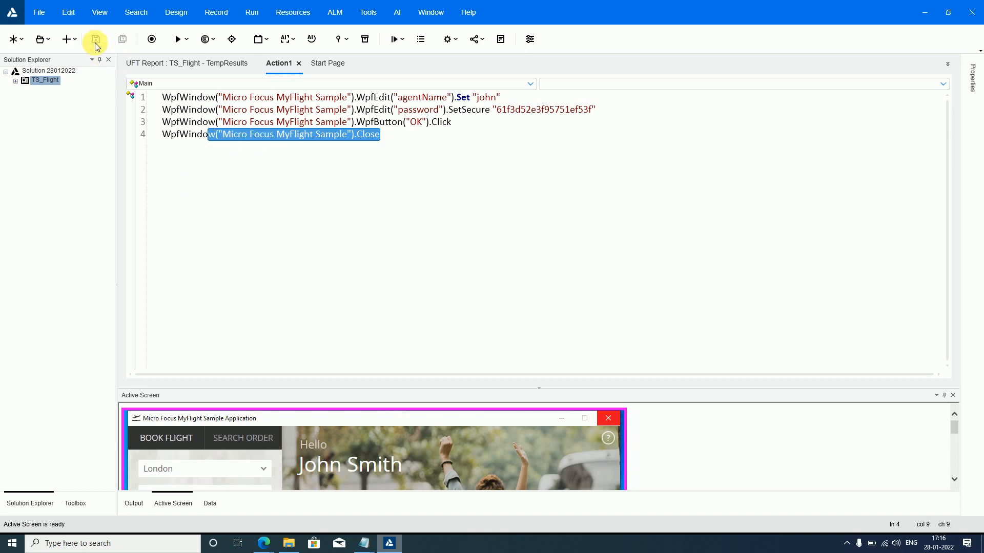
click(100, 13)
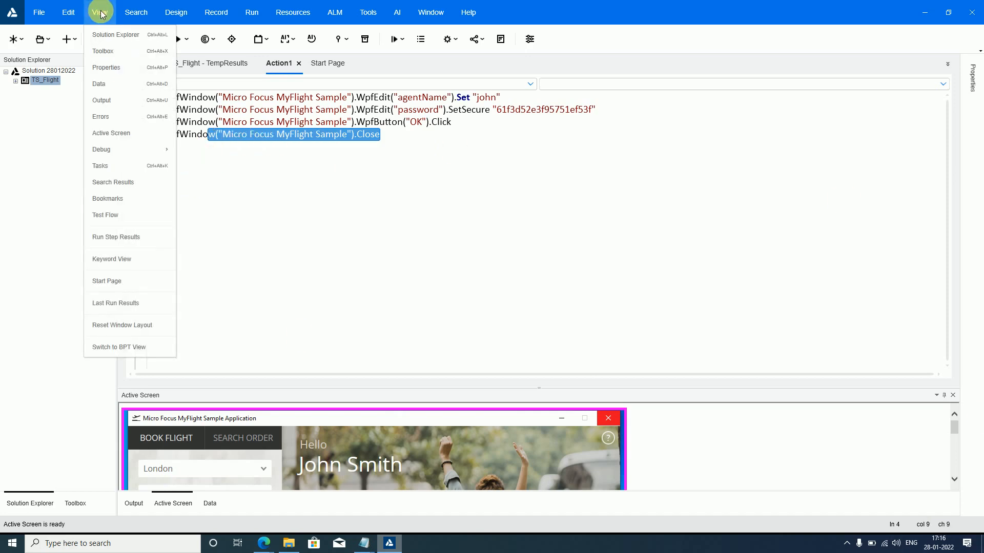
click(136, 260)
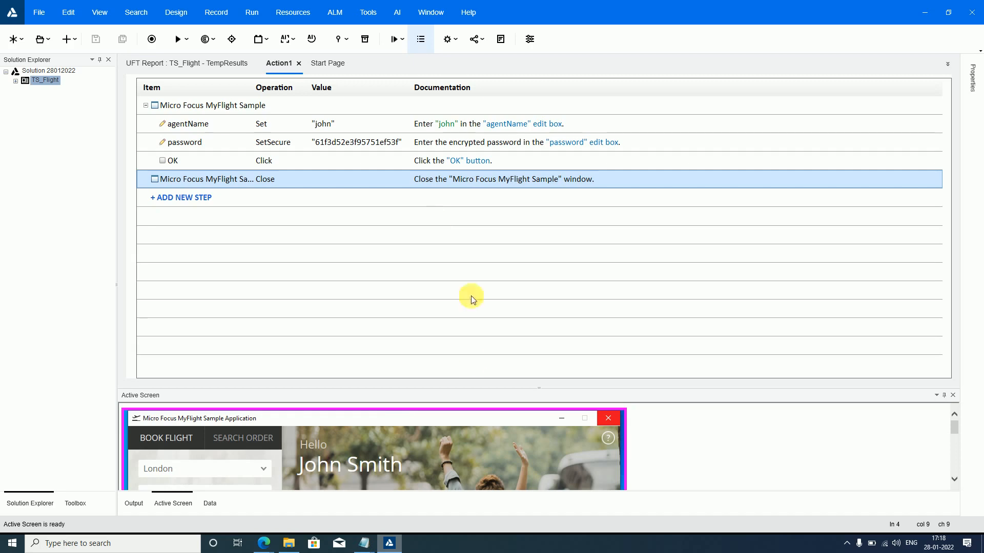
- Review the login validation scenario's steps in the untitled Notepad file, then return to UFT One
mouse_move(364, 542)
click(414, 518)
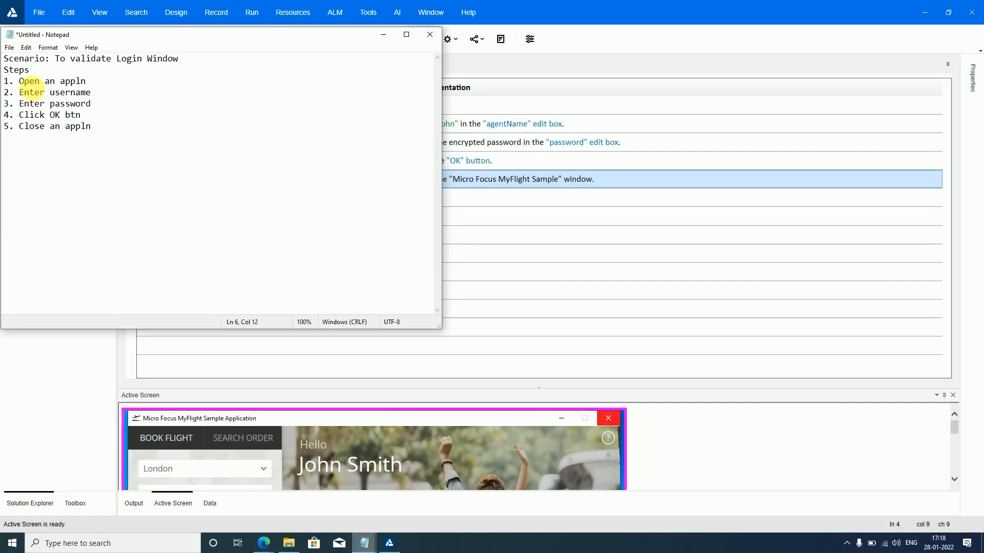
drag(30, 81, 92, 103)
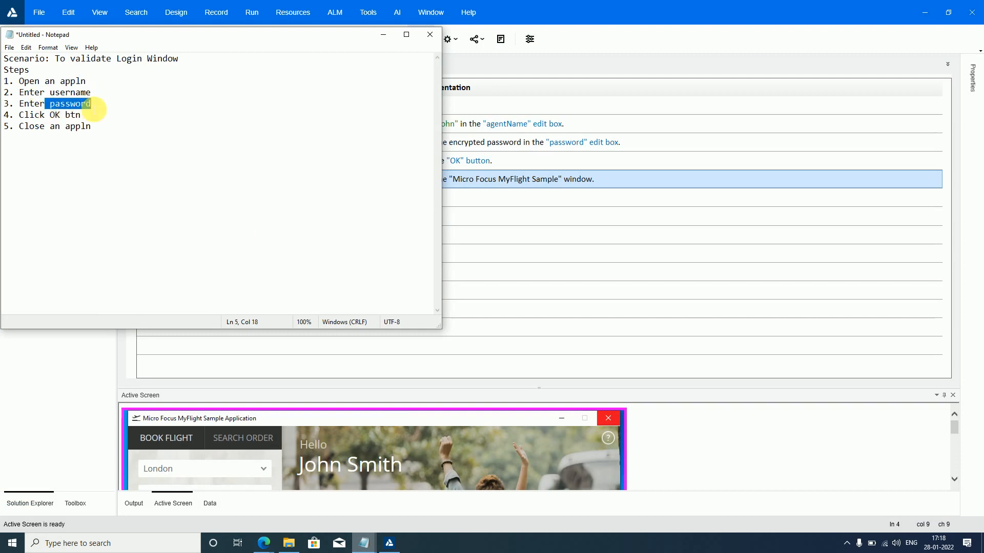
drag(24, 115, 80, 126)
click(382, 38)
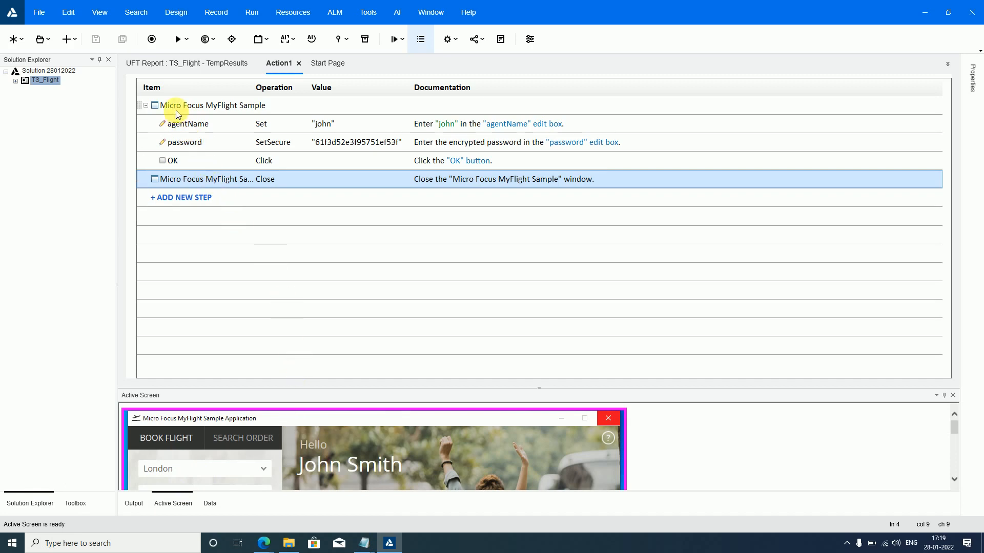
- Examine the agentName step's available objects and its value cell without changing them
click(173, 123)
click(173, 123)
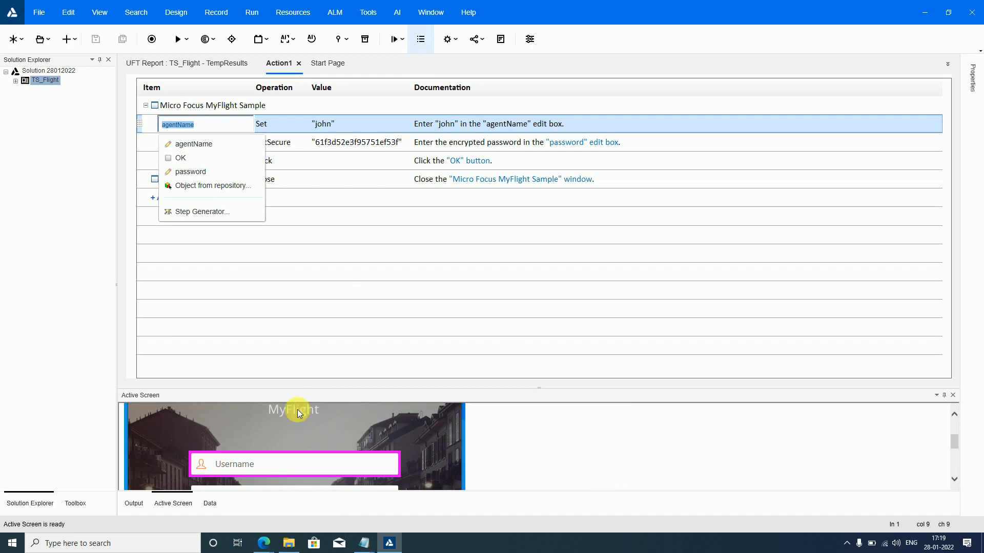
click(342, 283)
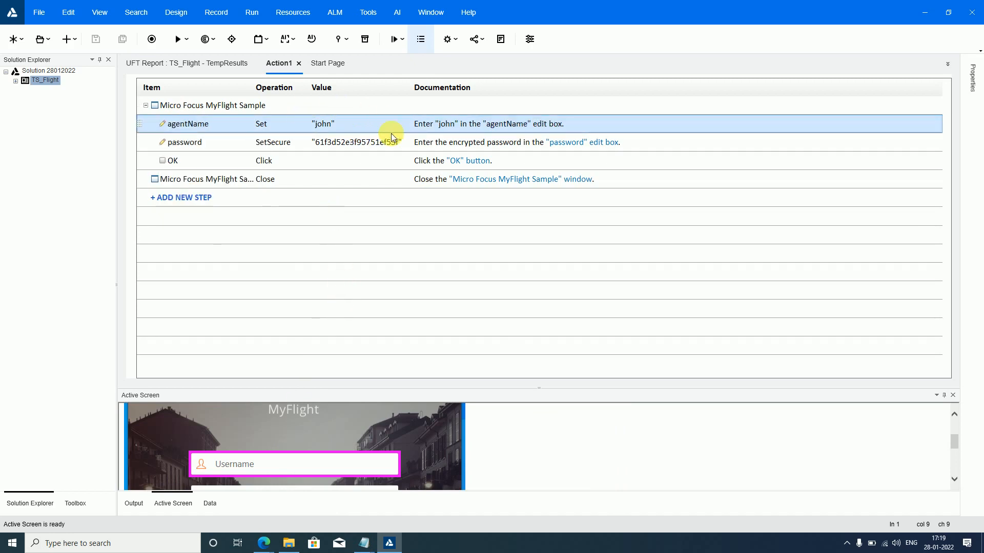
click(375, 128)
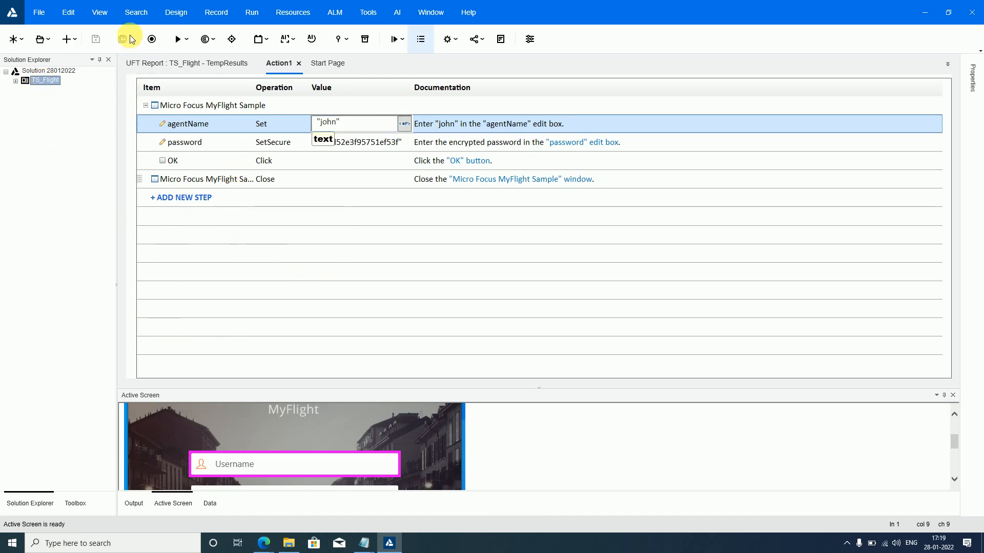
- Return Action1 to the Editor view and highlight all four script lines
click(106, 21)
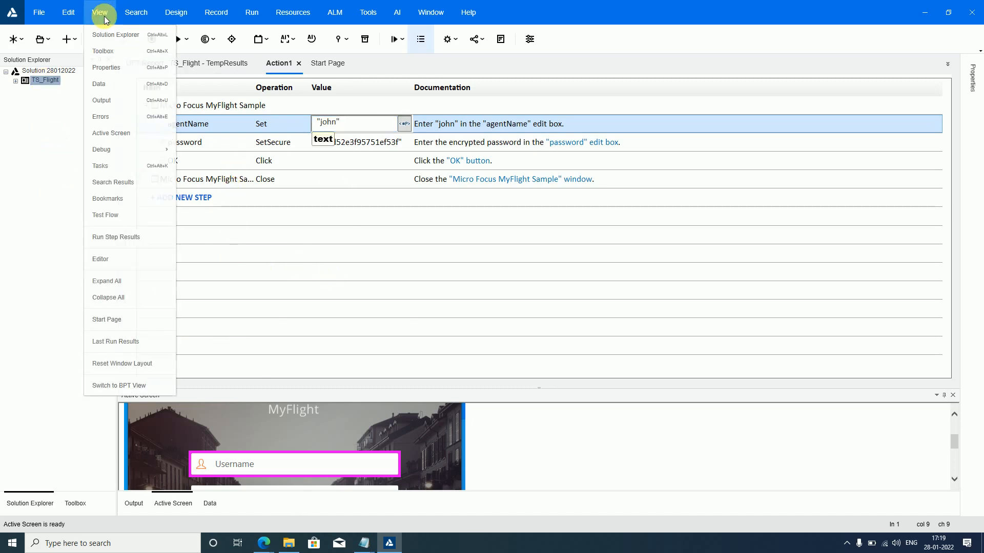
click(113, 262)
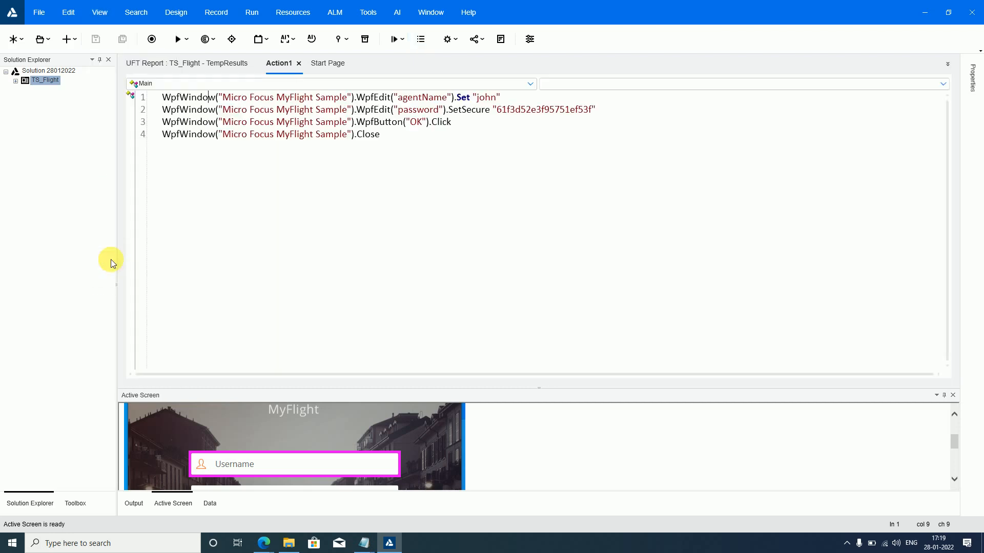
drag(389, 135, 162, 98)
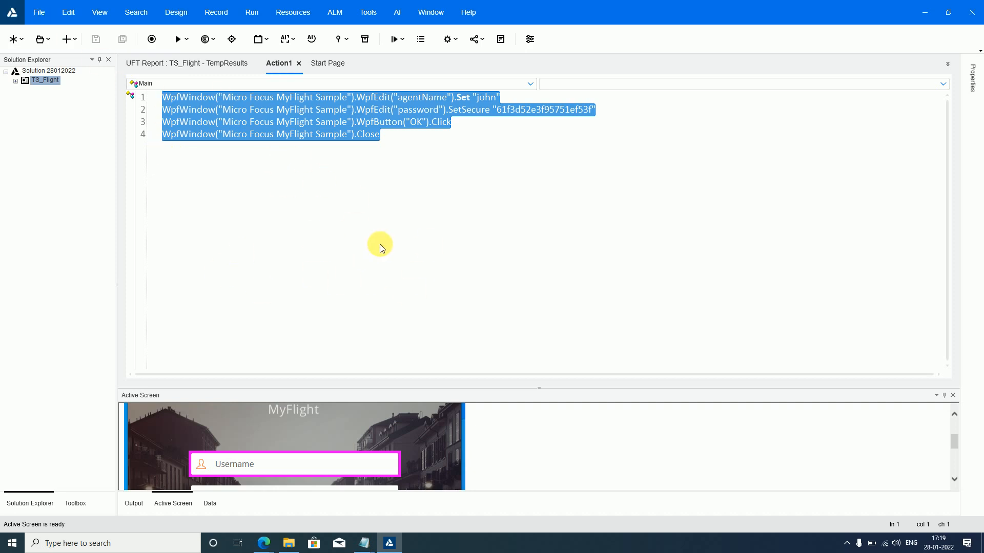
- Compare both views by showing Action1 in the Keyword View and returning to the Editor
click(102, 14)
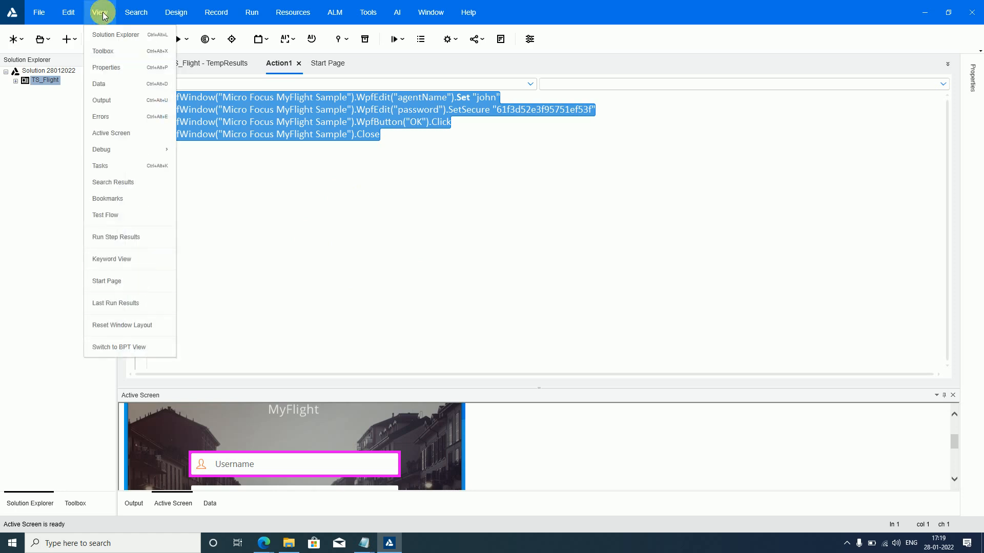
click(128, 264)
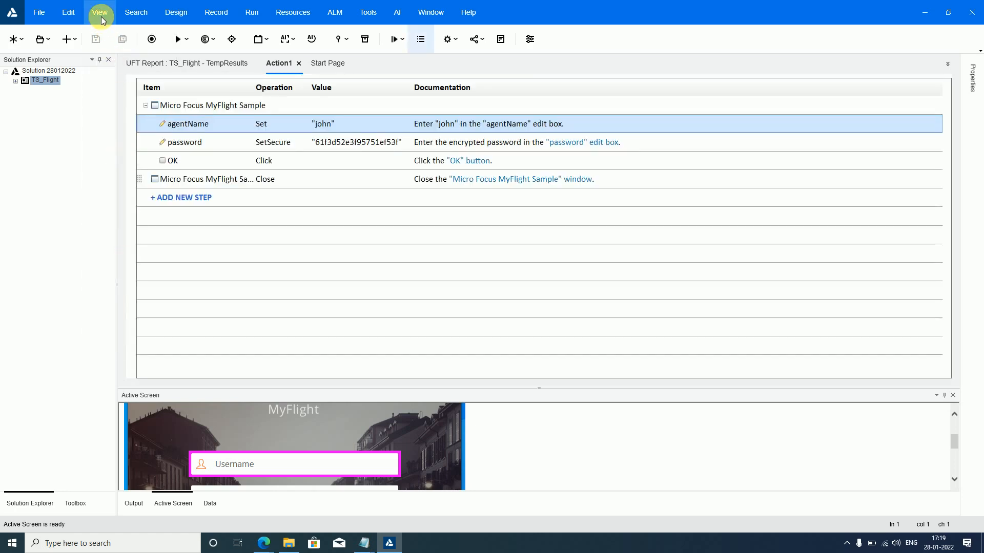
click(101, 15)
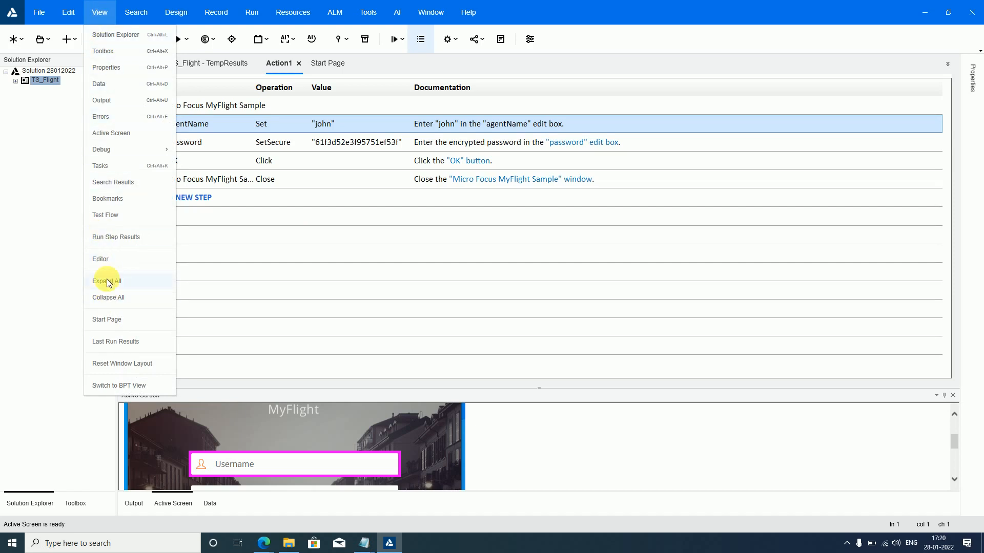
click(115, 260)
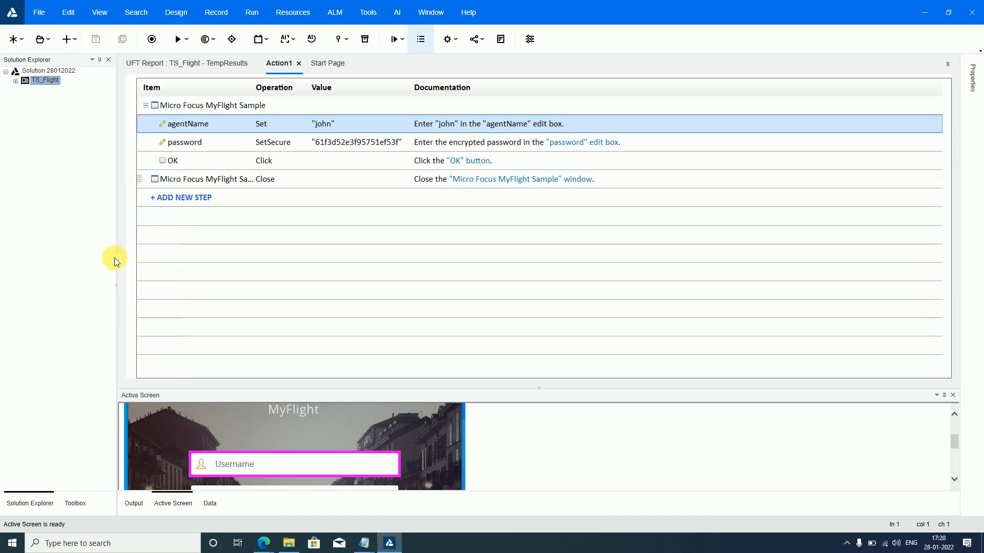
click(310, 172)
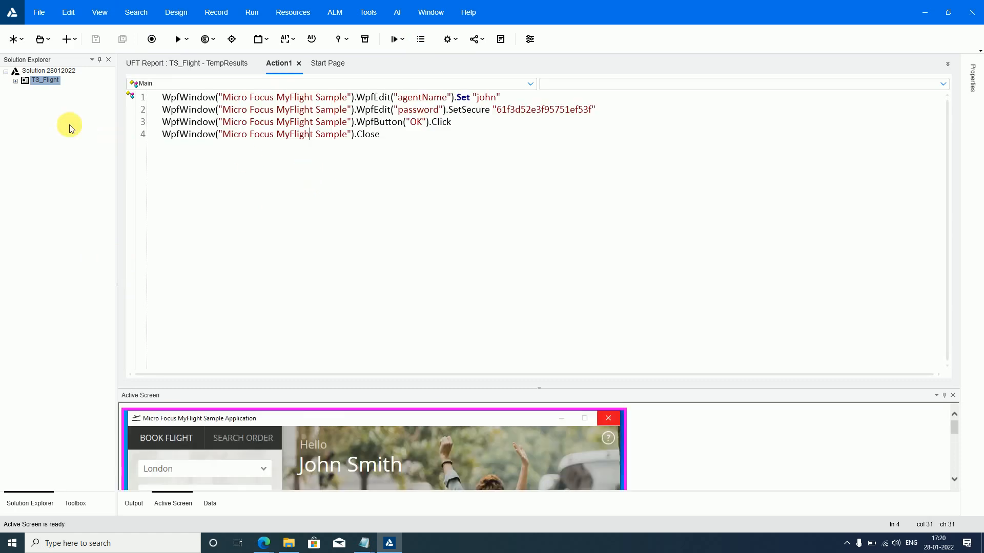
- Open the TS_Flight test settings and inspect the WPF and .NET entries among the associated add-ins, leaving the list unmodified
click(40, 17)
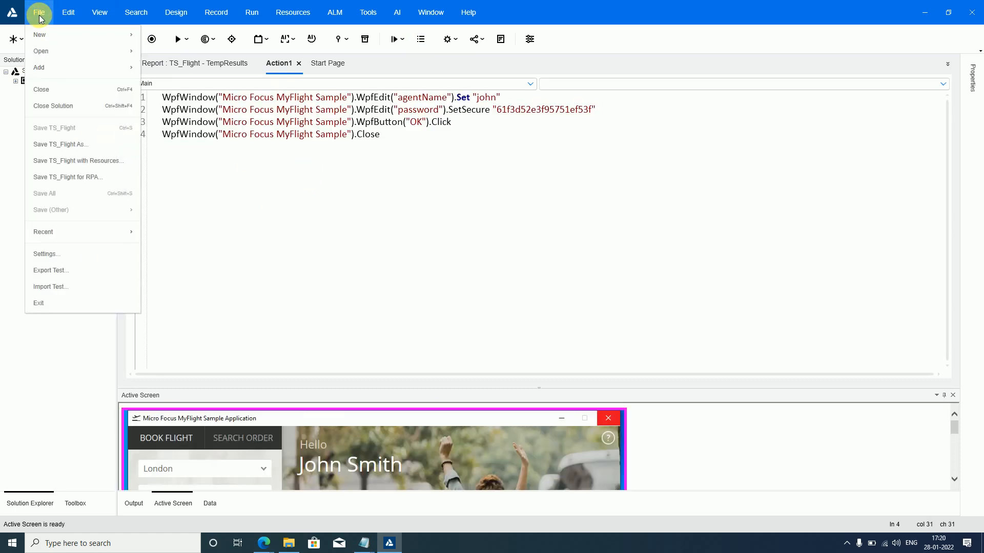
click(45, 238)
click(49, 255)
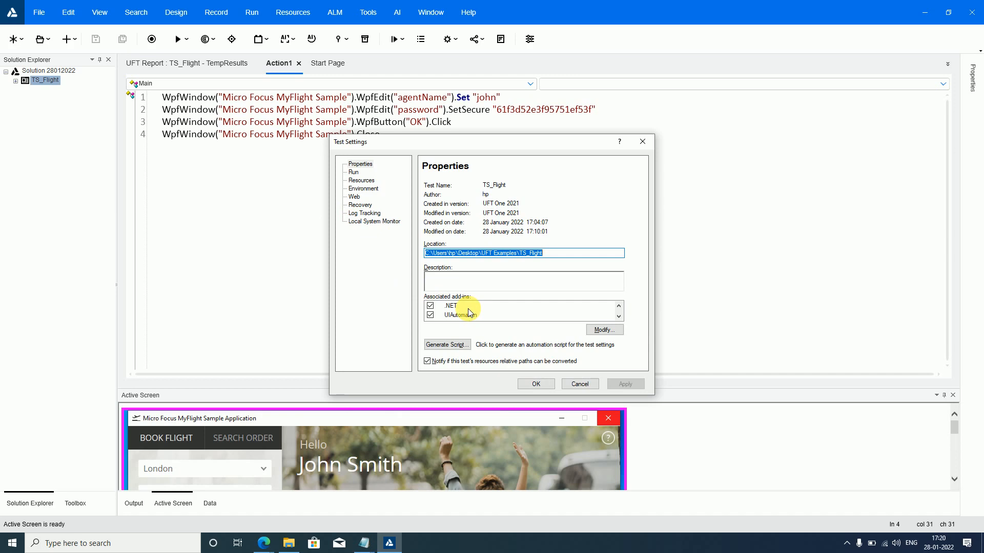
click(603, 331)
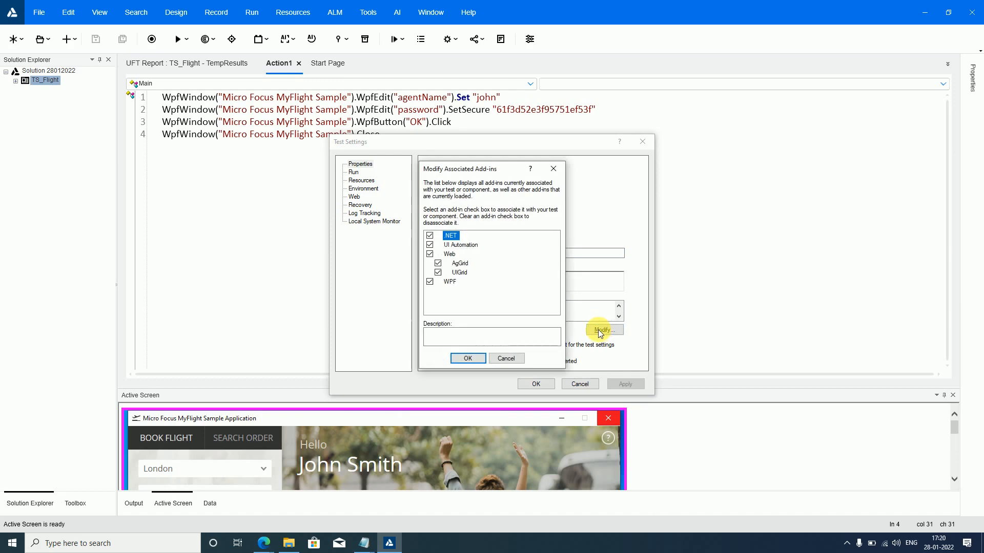
click(430, 281)
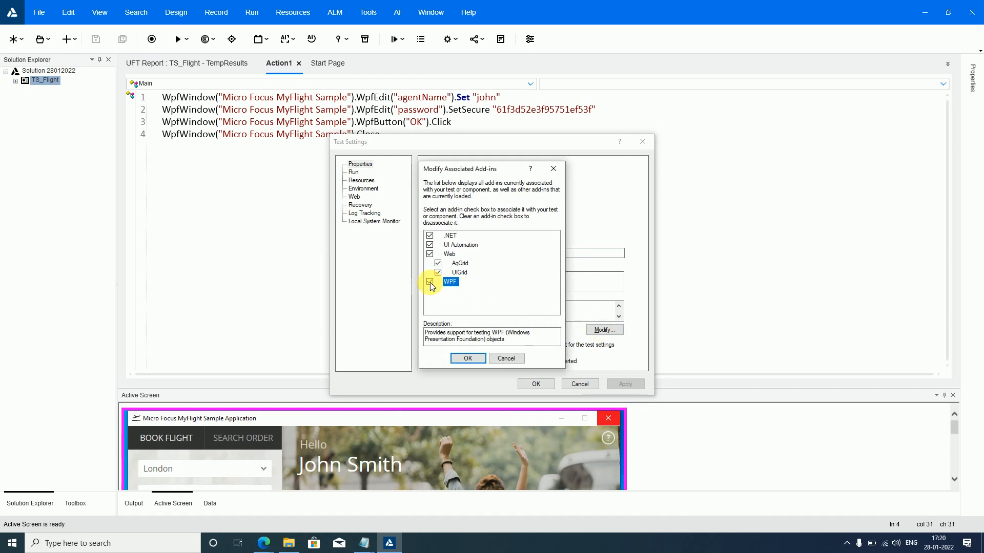
click(429, 281)
click(430, 235)
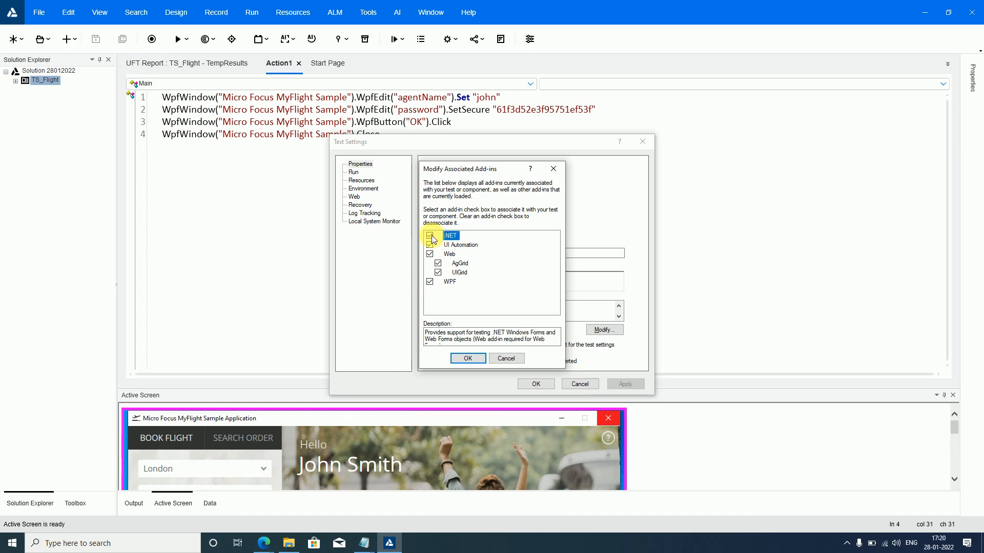
click(502, 359)
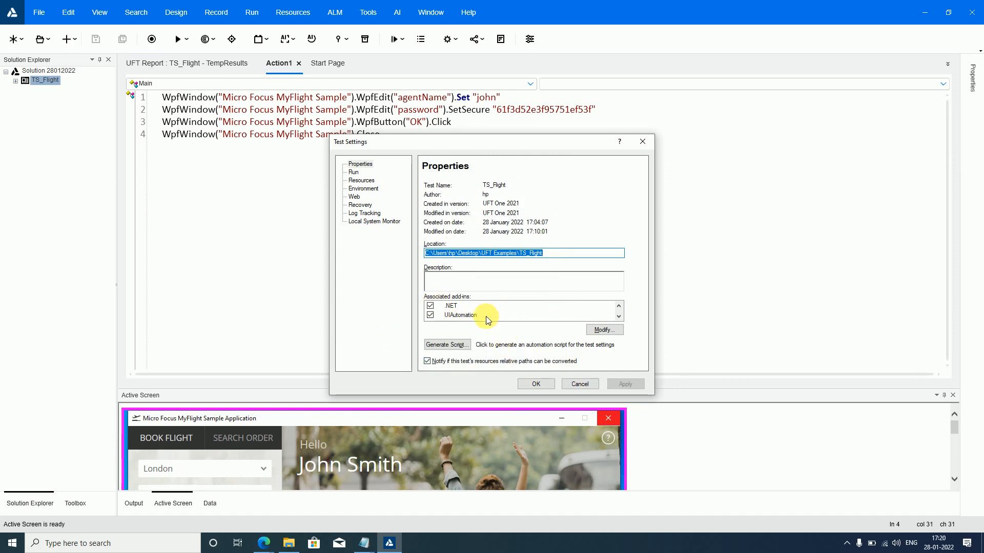
- Review the Run settings of the test, including the object synchronization timeout
click(353, 172)
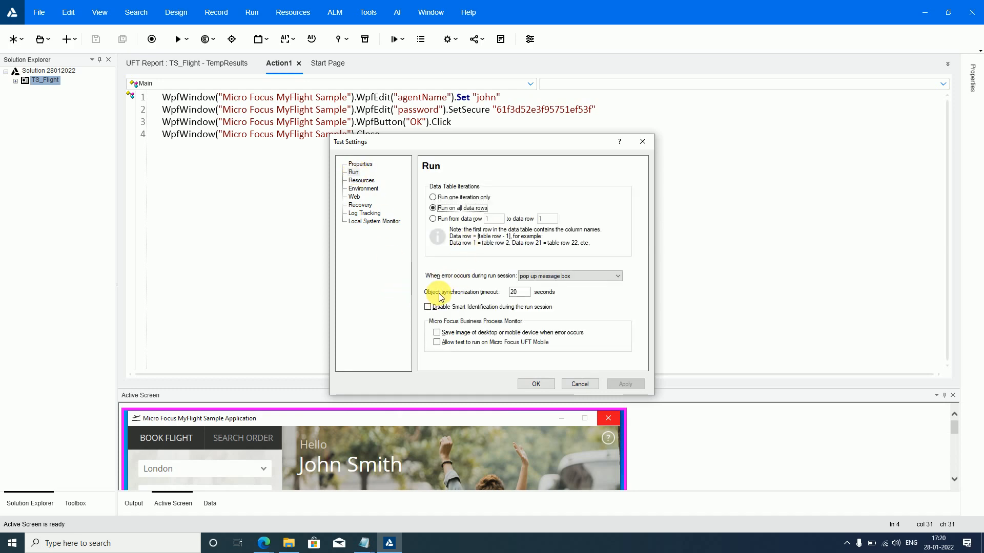
click(524, 294)
drag(523, 294, 504, 298)
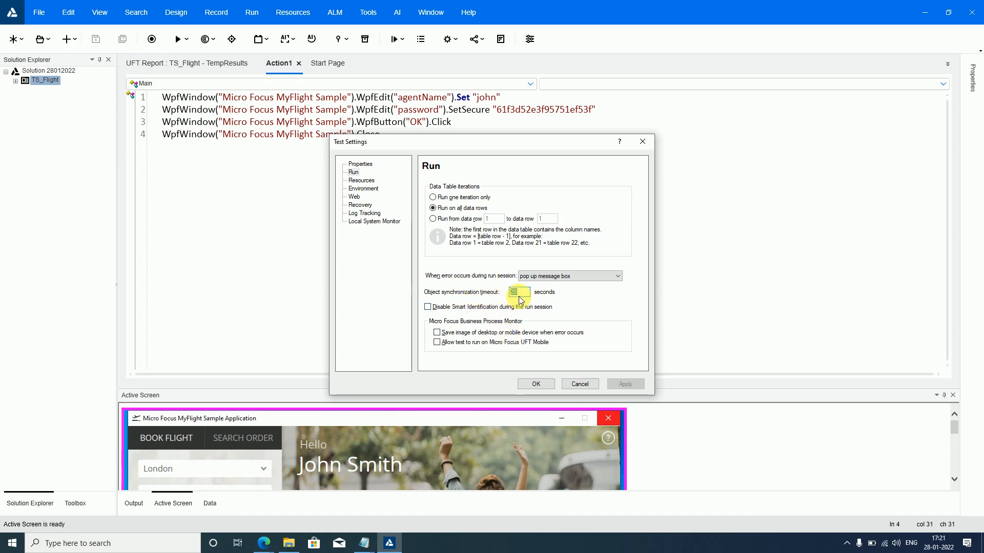
- Review the Resources settings and the Environment settings, showing the user-defined variables
click(358, 183)
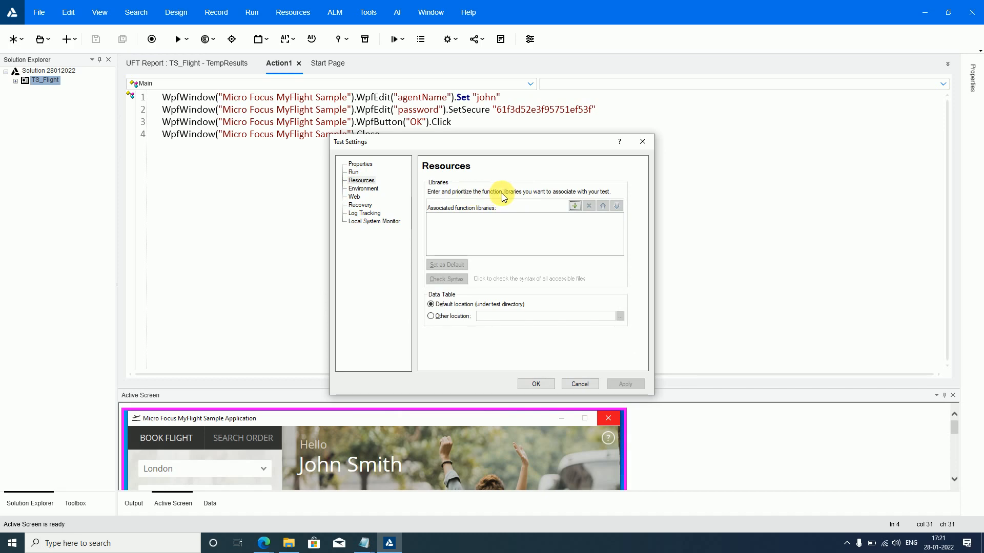
click(371, 190)
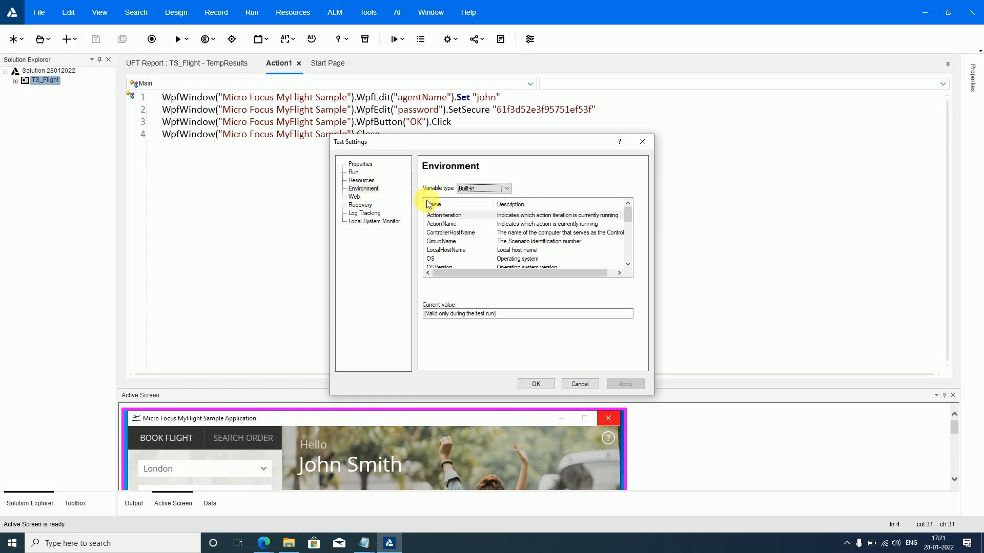
click(468, 189)
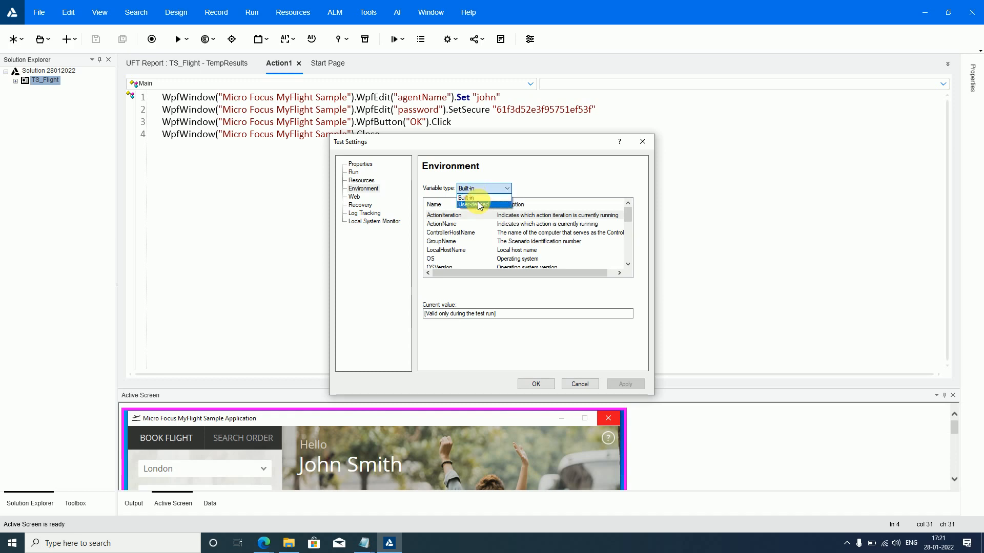
click(472, 204)
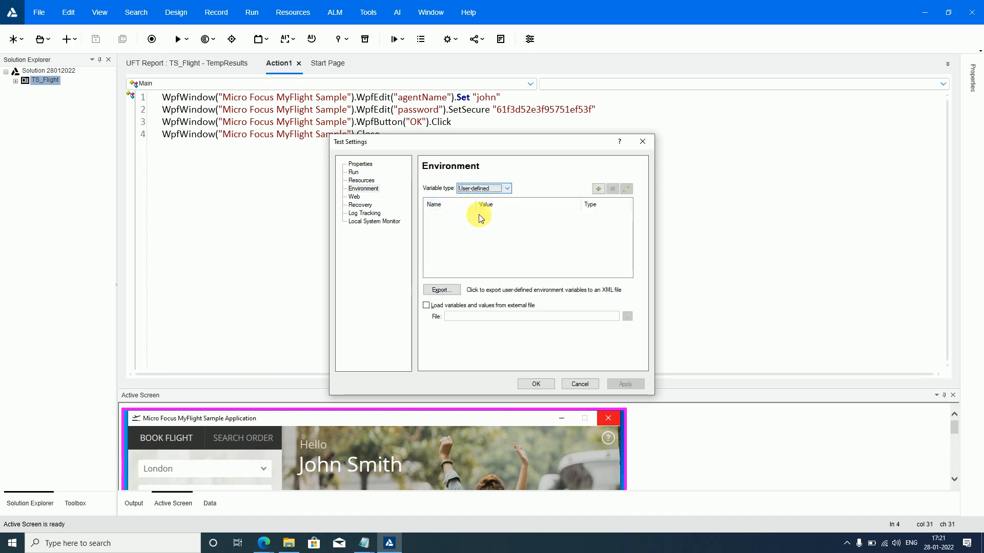
click(455, 296)
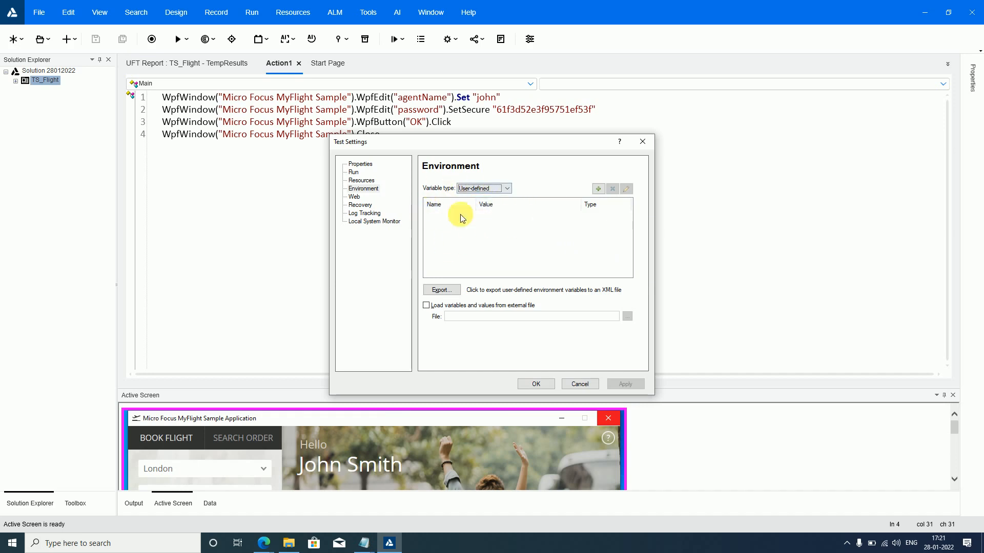
- Review the Web and Recovery settings, look at the form for adding a recovery scenario, and cancel it
click(353, 198)
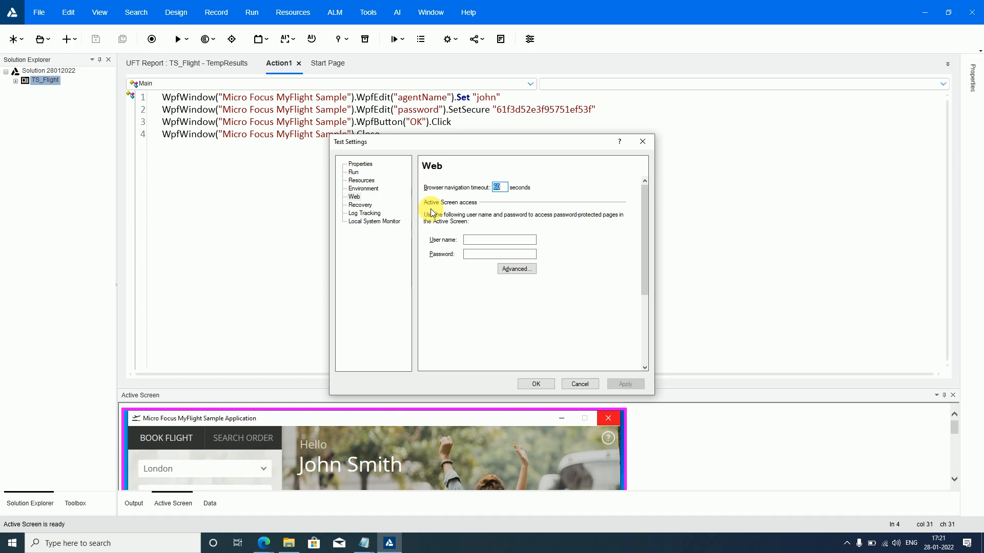
click(361, 206)
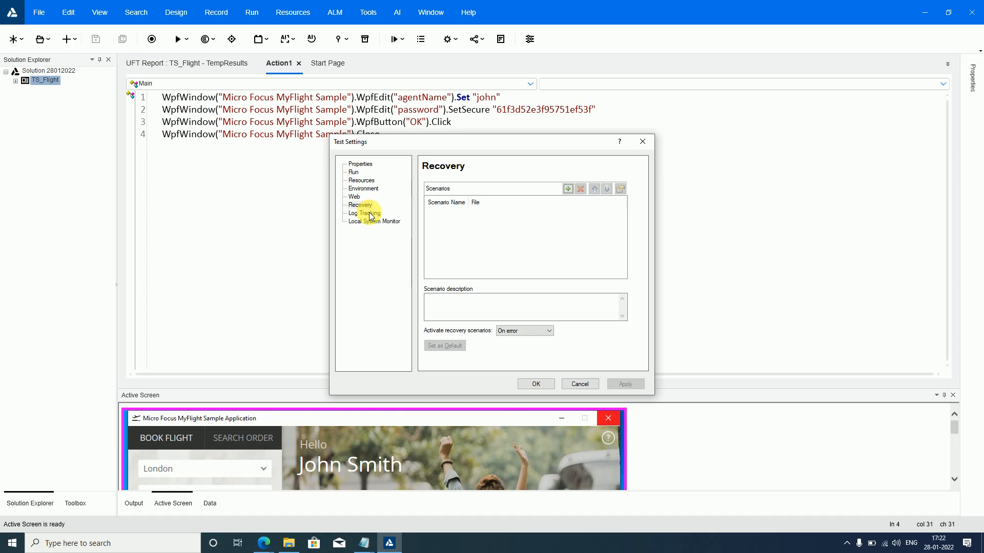
click(568, 189)
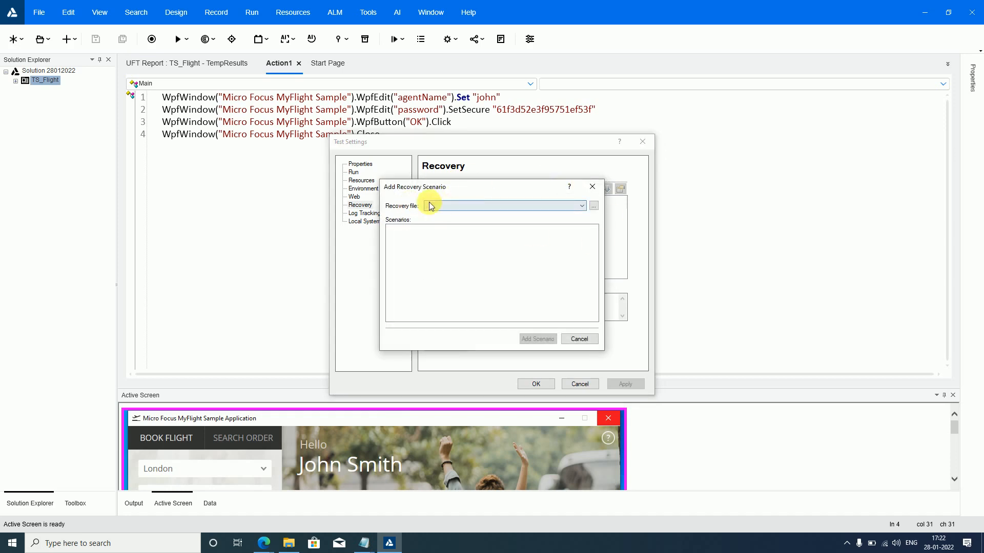
click(581, 339)
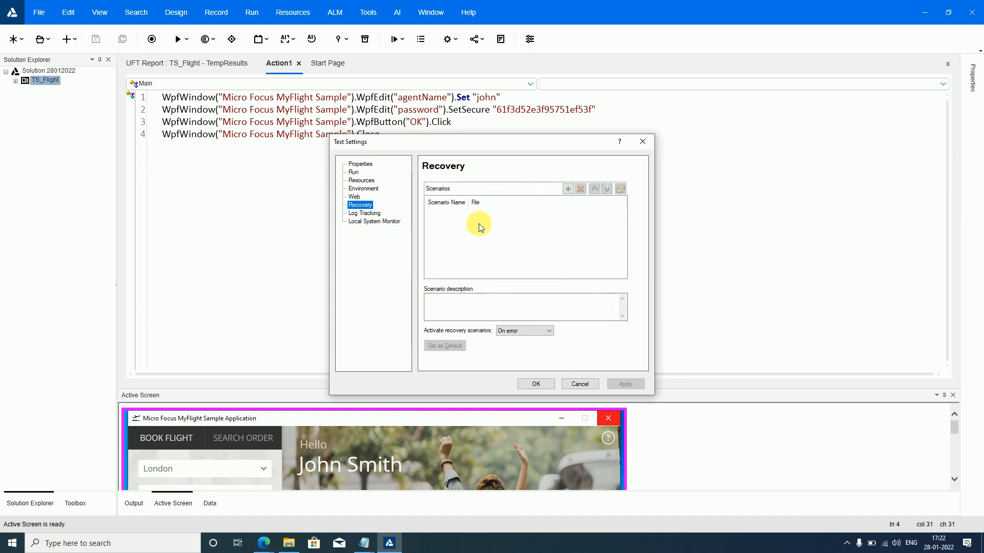
- Review the Local System Monitor and Log Tracking settings of the test and cancel the test settings
click(387, 223)
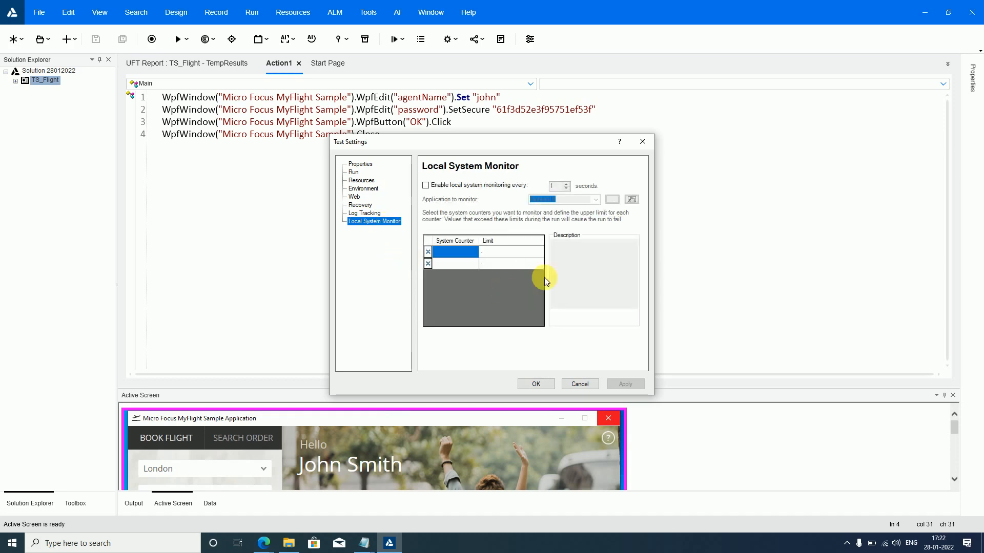
click(364, 213)
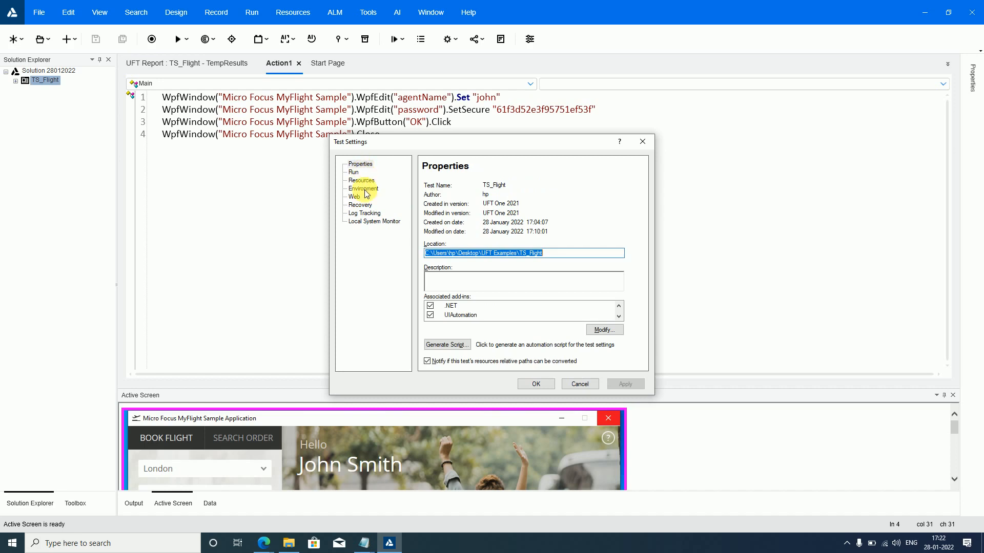
click(577, 384)
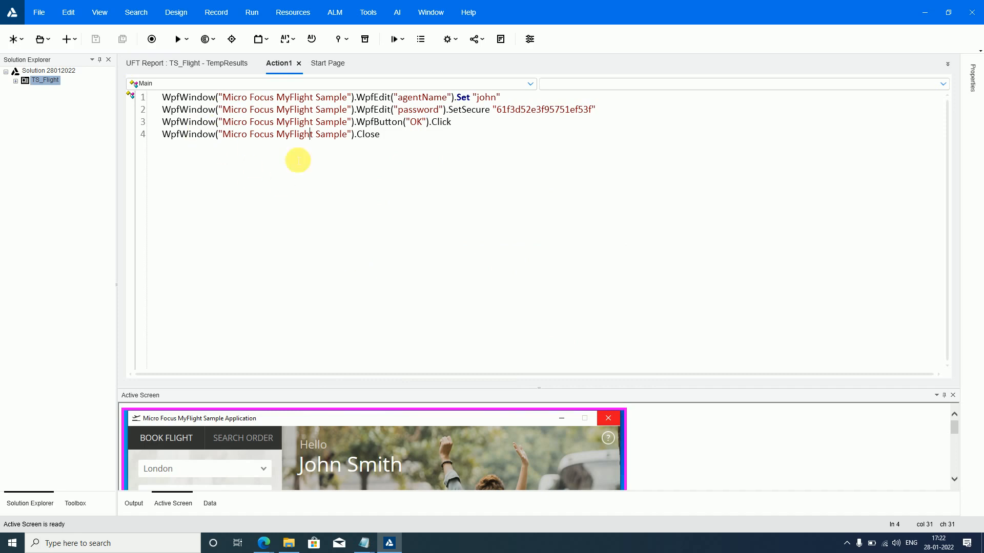
- Switch to the TS_Flight run report and open the global Options
click(211, 70)
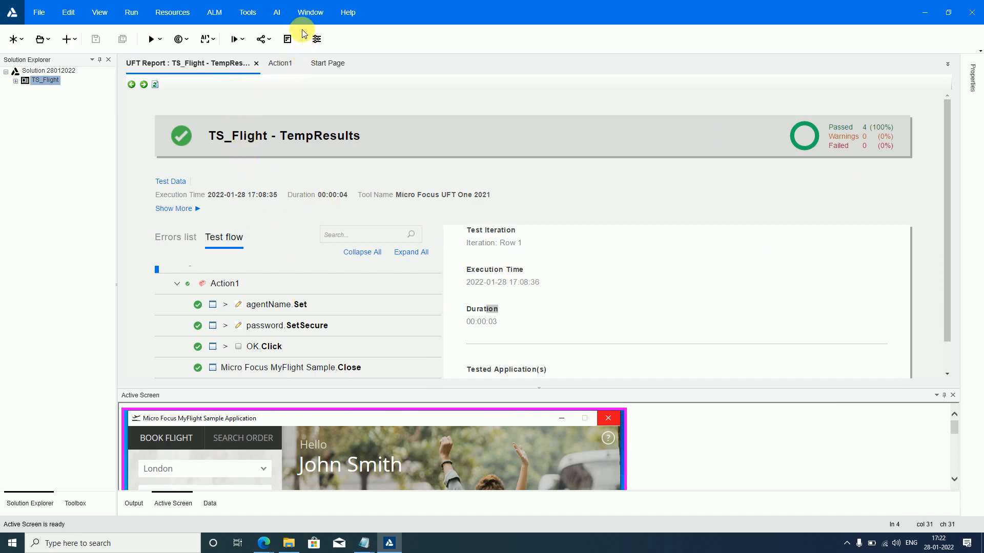
click(311, 13)
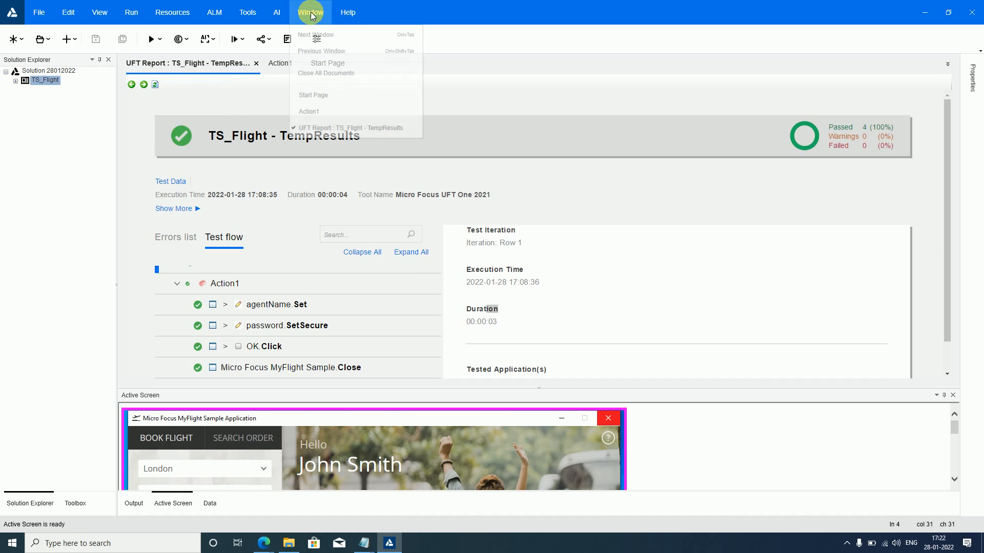
click(247, 13)
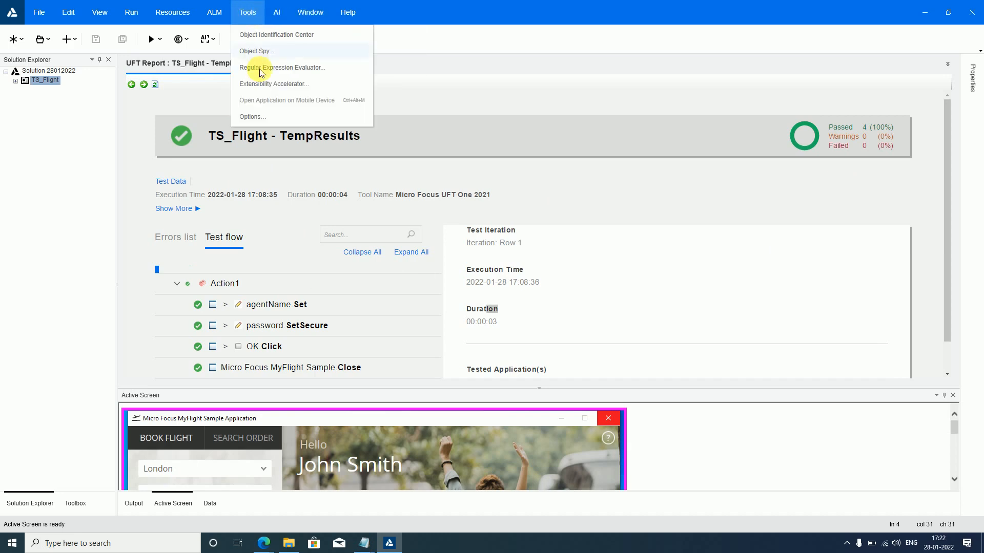
click(267, 114)
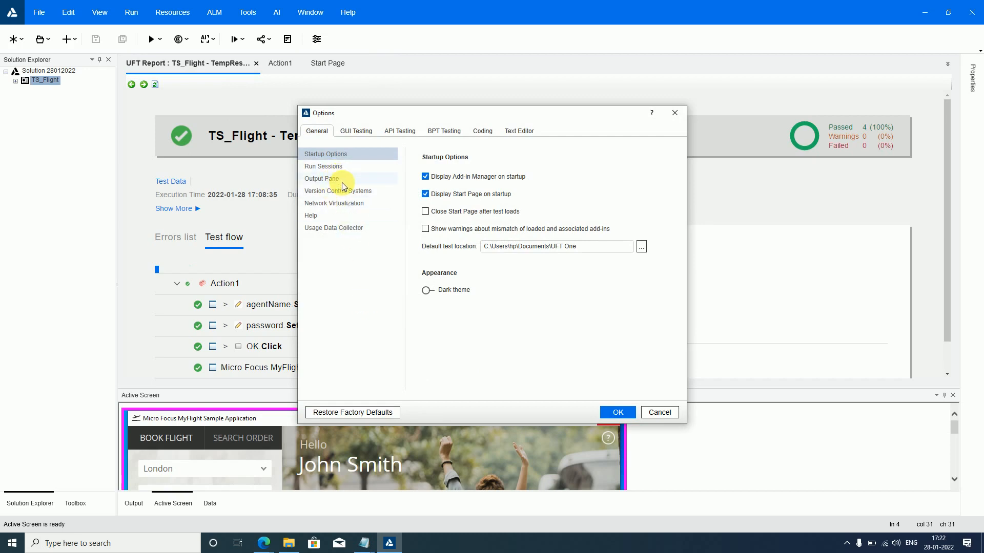
- Examine the GUI Testing options for General, Test Runs, and the General and Advanced pages of Windows Applications
click(353, 135)
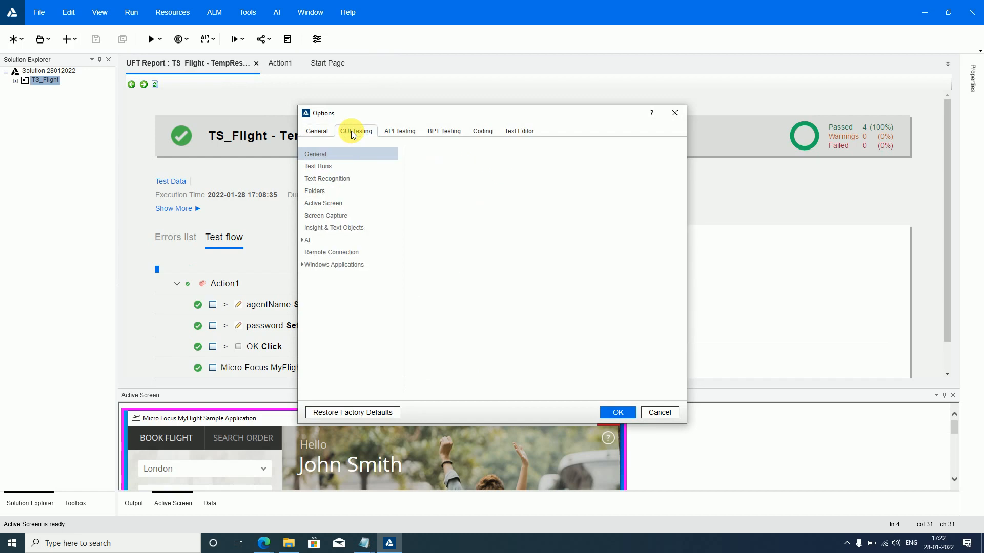
click(329, 168)
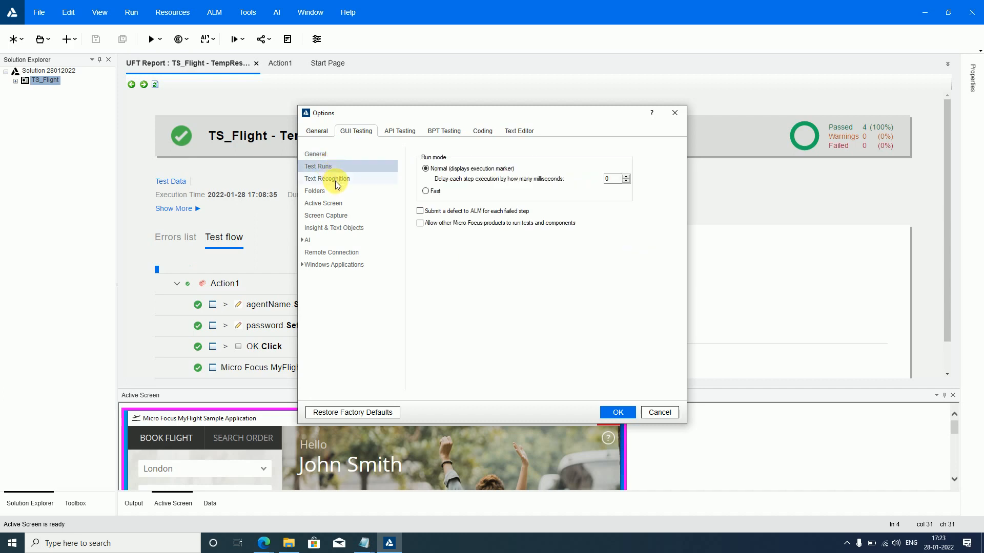
click(322, 265)
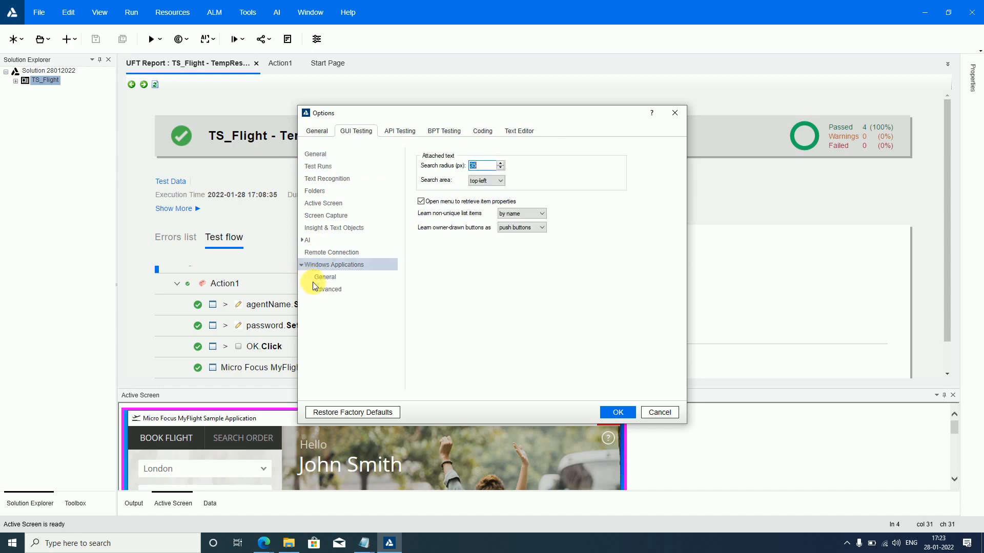
click(317, 281)
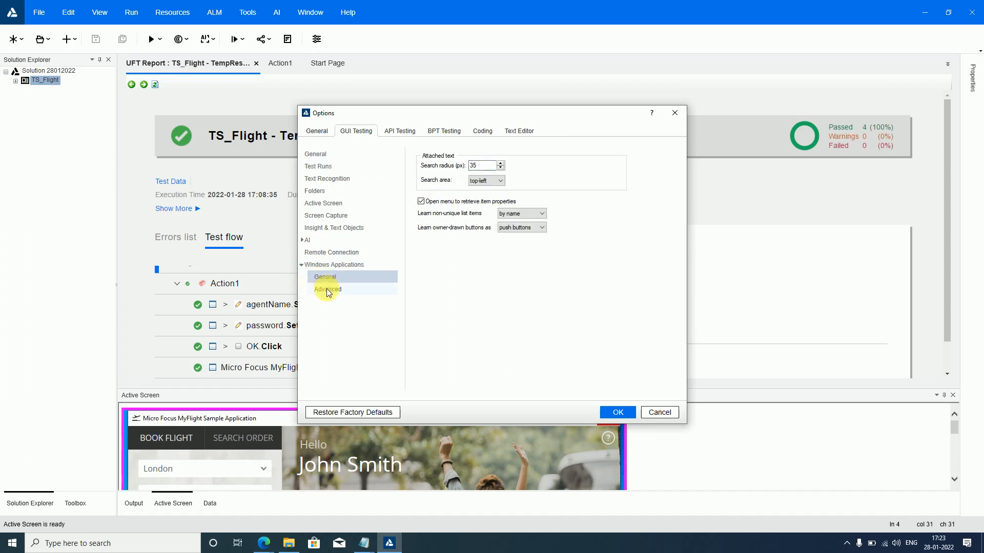
click(326, 290)
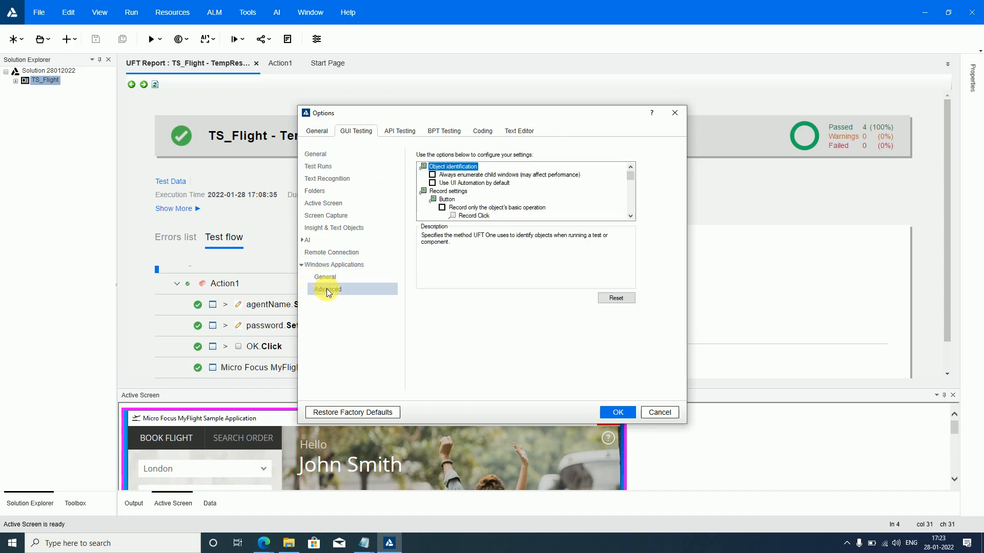
click(316, 154)
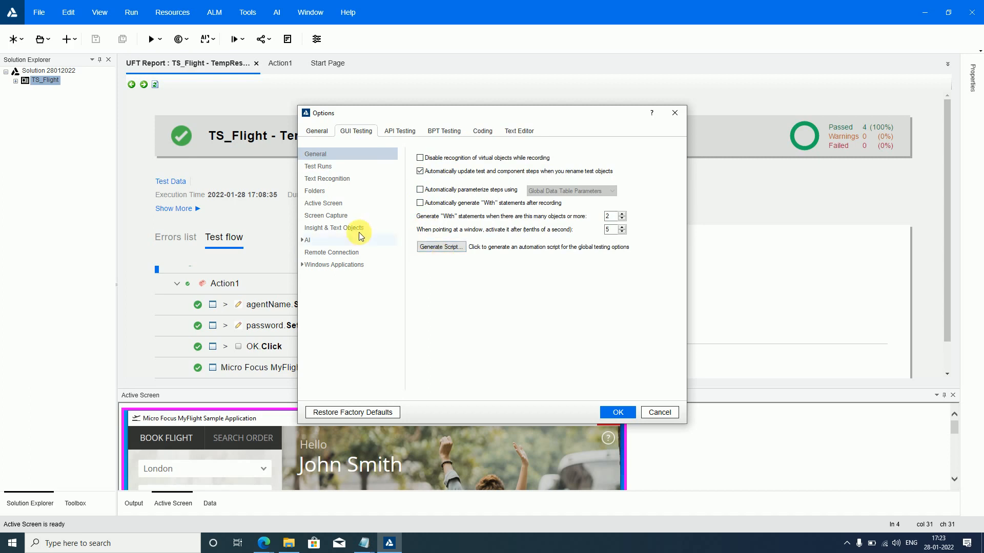
click(317, 166)
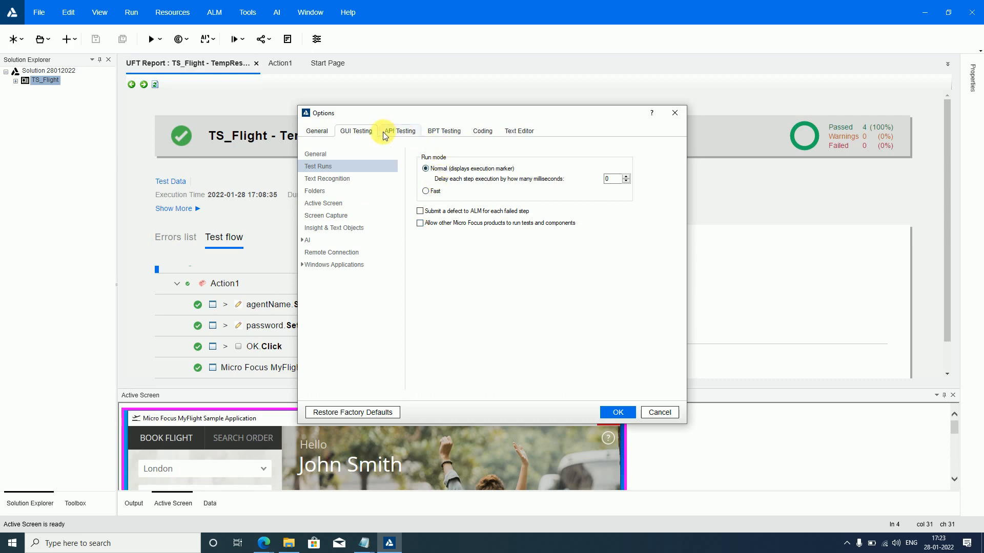
- Set the report format for run sessions to Run Results Viewer Report in the general options and save them
click(327, 130)
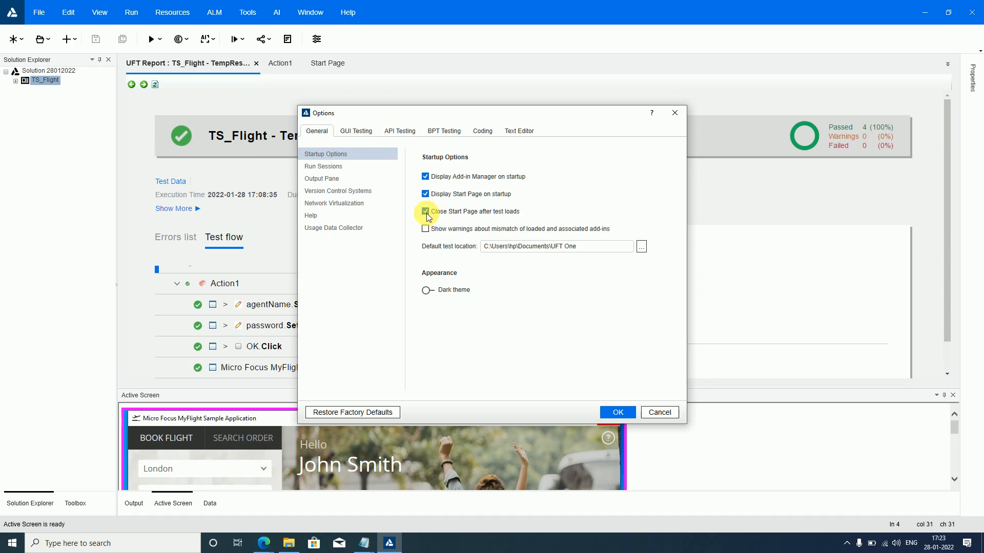
click(325, 167)
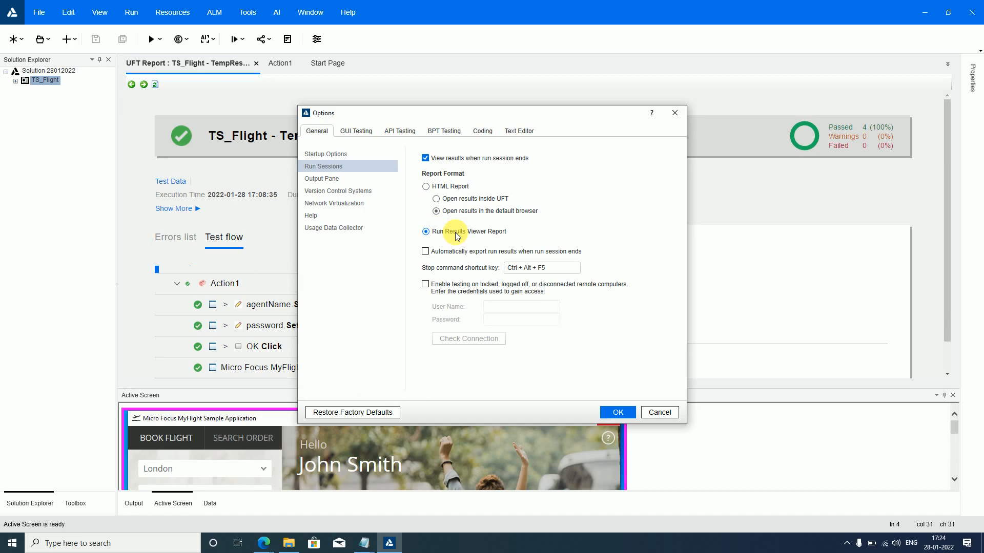
click(440, 188)
click(616, 413)
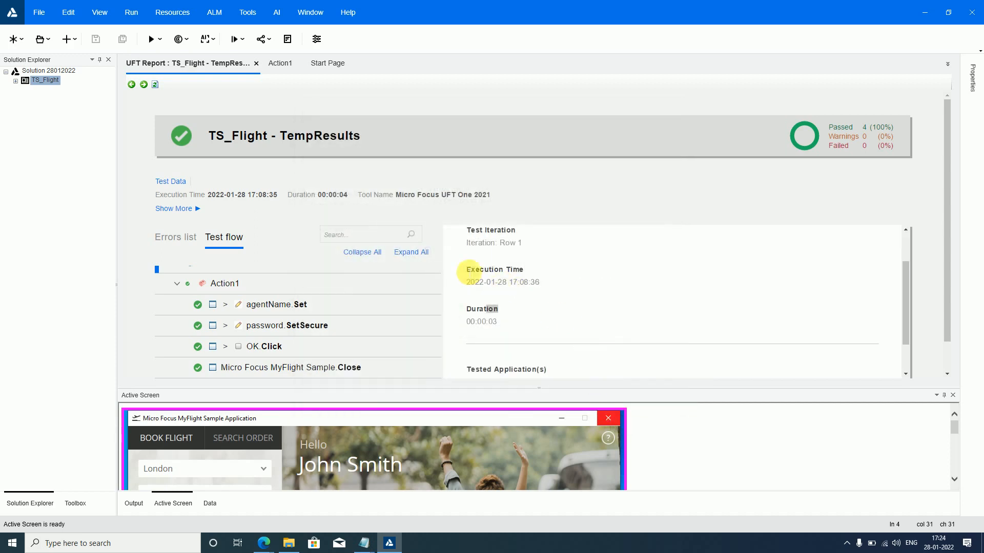
- Close the earlier run report and run the TS_Flight test with results written to the temporary run results folder
click(256, 63)
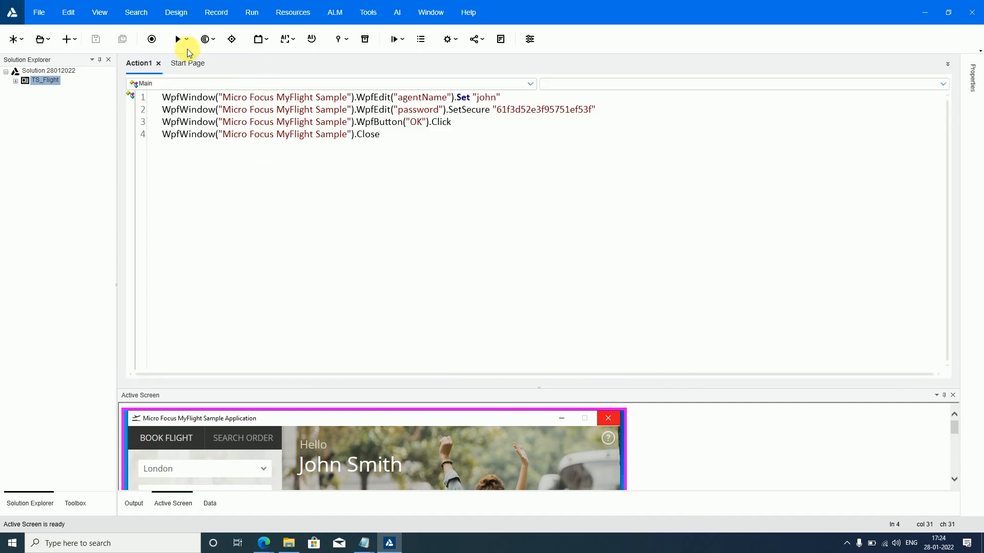
click(187, 41)
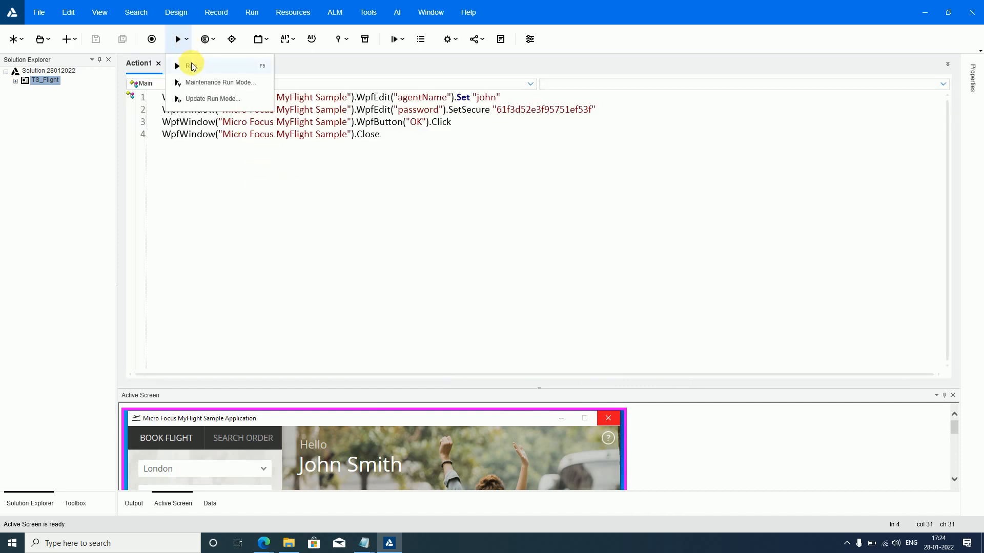
click(193, 67)
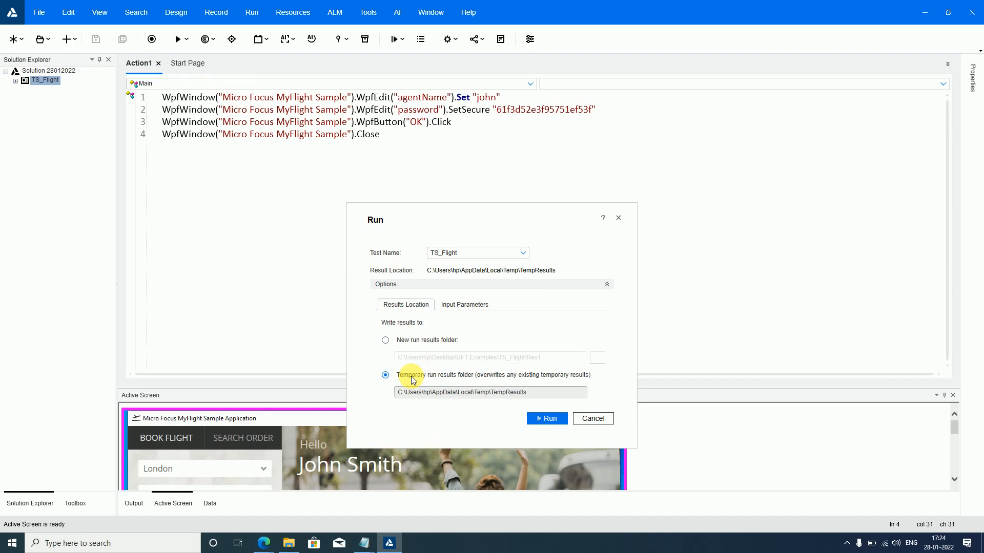
click(438, 341)
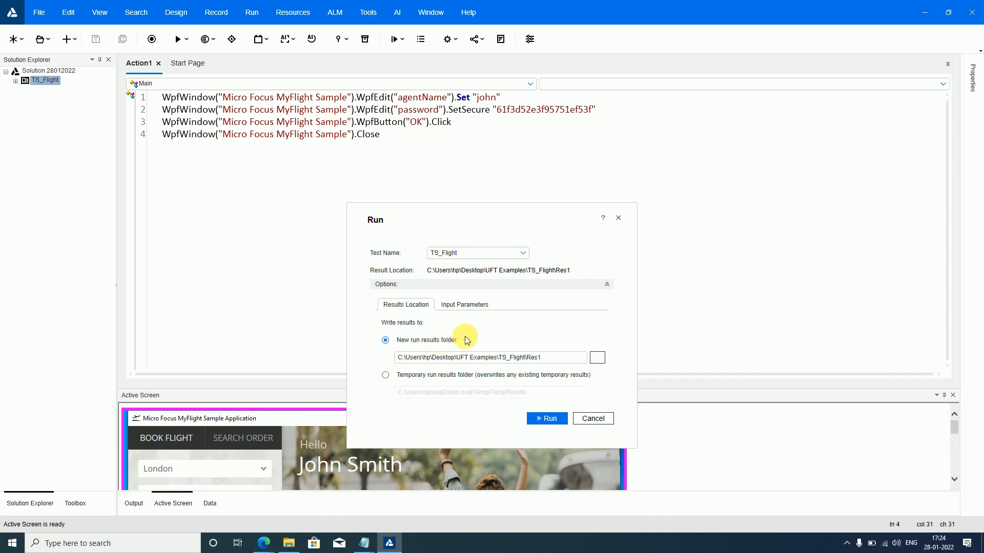
click(444, 375)
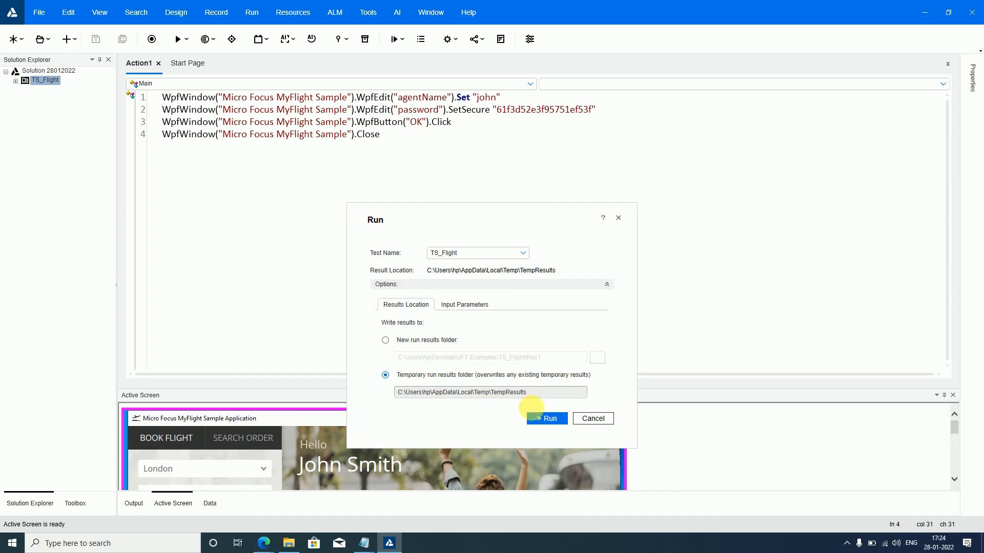
click(544, 418)
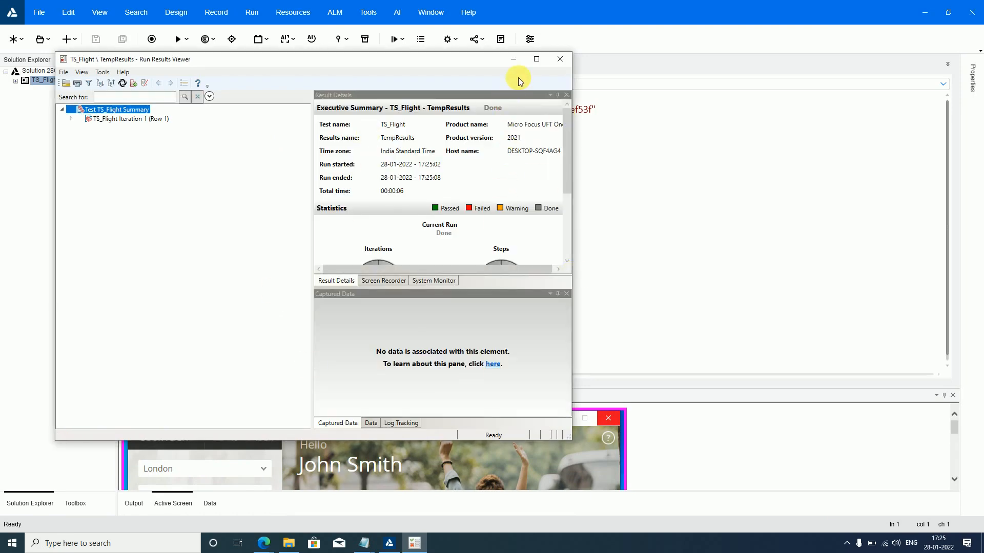
- Maximize the Run Results Viewer and enlarge the Result Details pane to review the executive summary and statistics
click(536, 60)
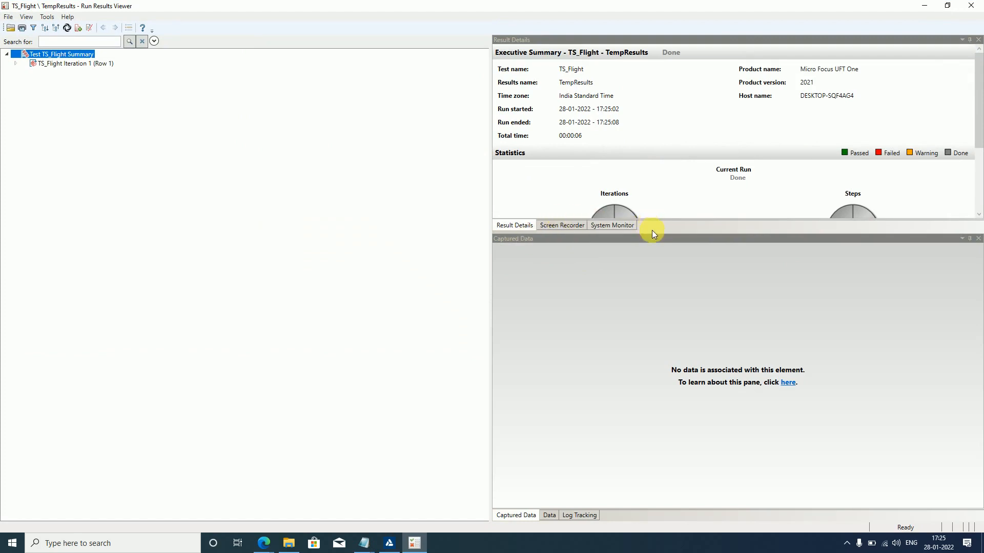
drag(653, 234, 663, 344)
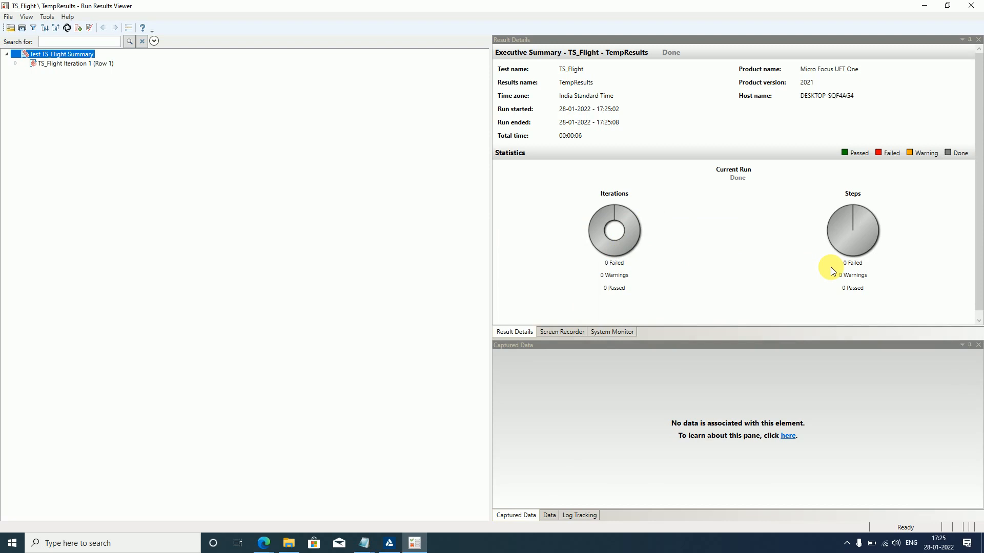
click(673, 53)
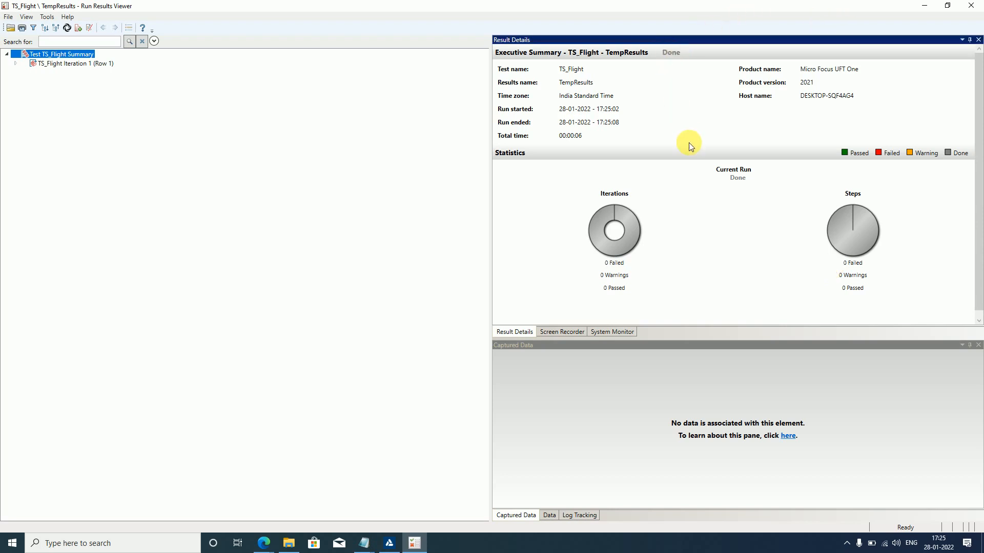
- Expand TS_Flight Iteration 1 down to its steps and review the result details of agentName.Set, password.SetSecure, OK.Click and Micro Focus MyFlight Sample.Close
click(15, 64)
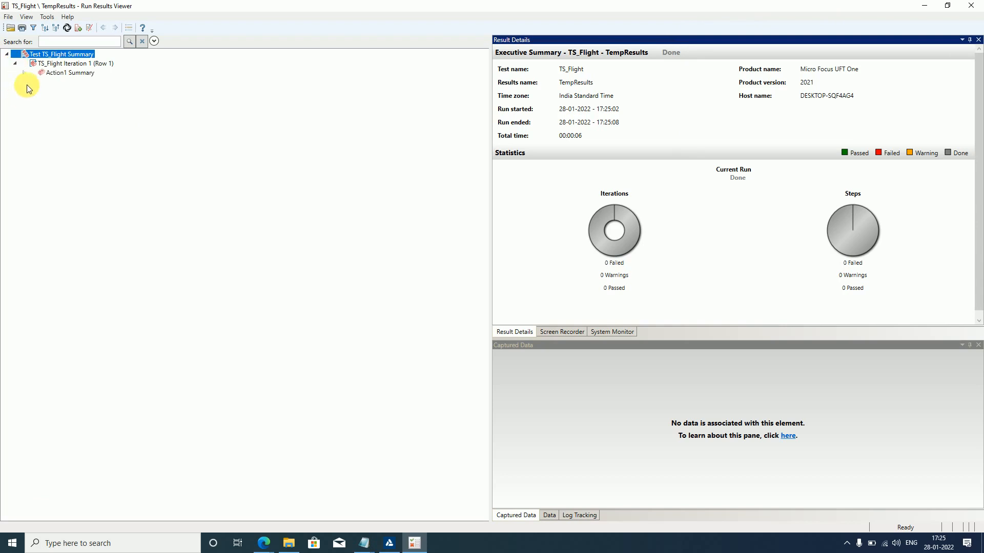
click(31, 82)
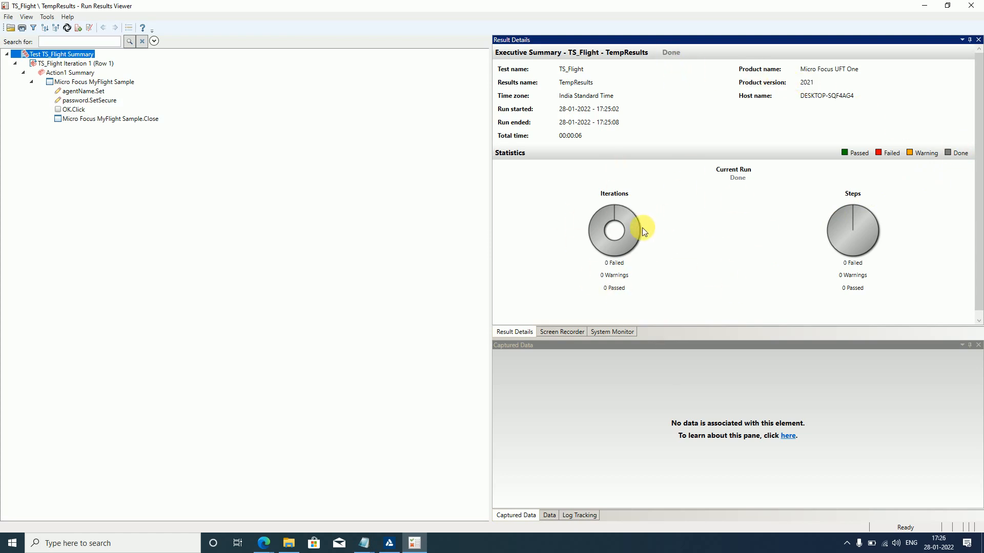
click(84, 93)
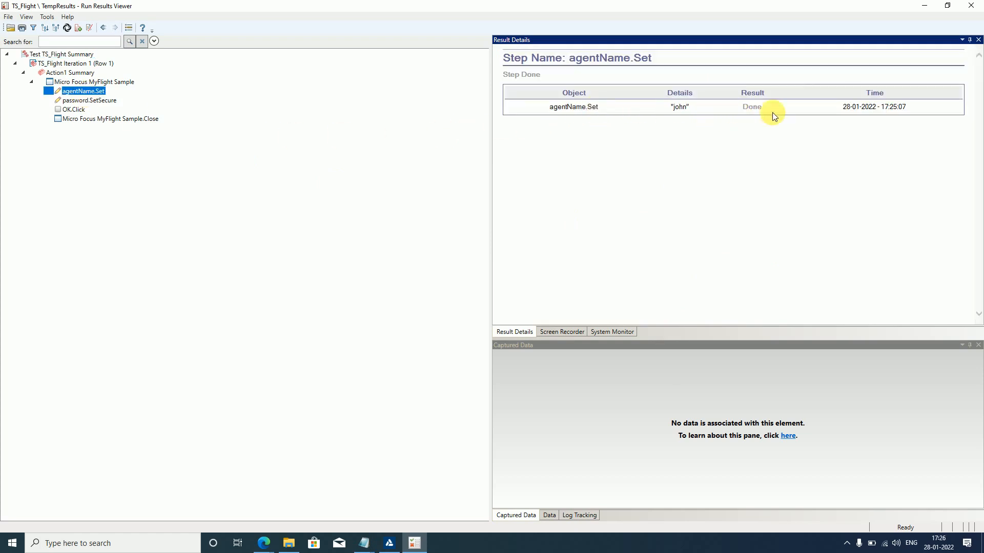
click(88, 101)
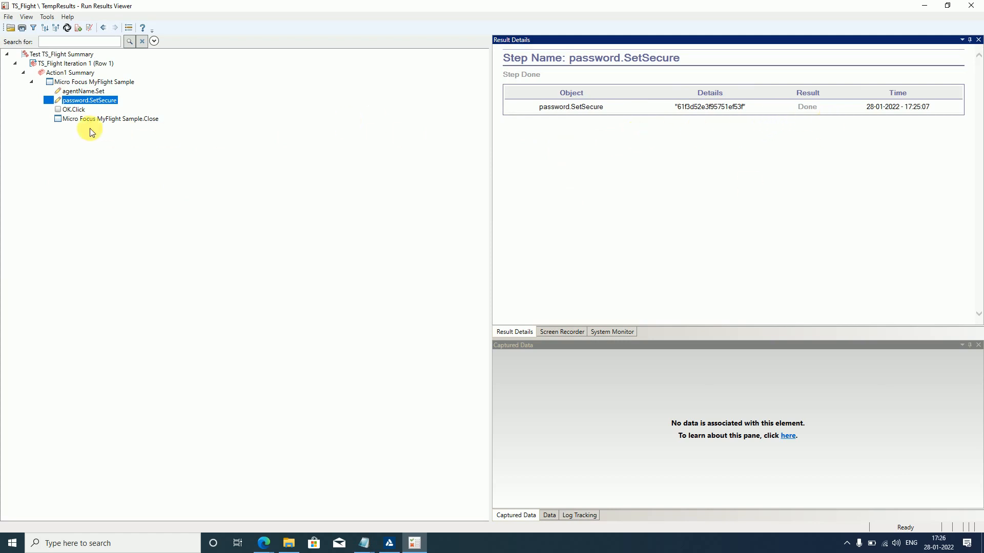
click(67, 110)
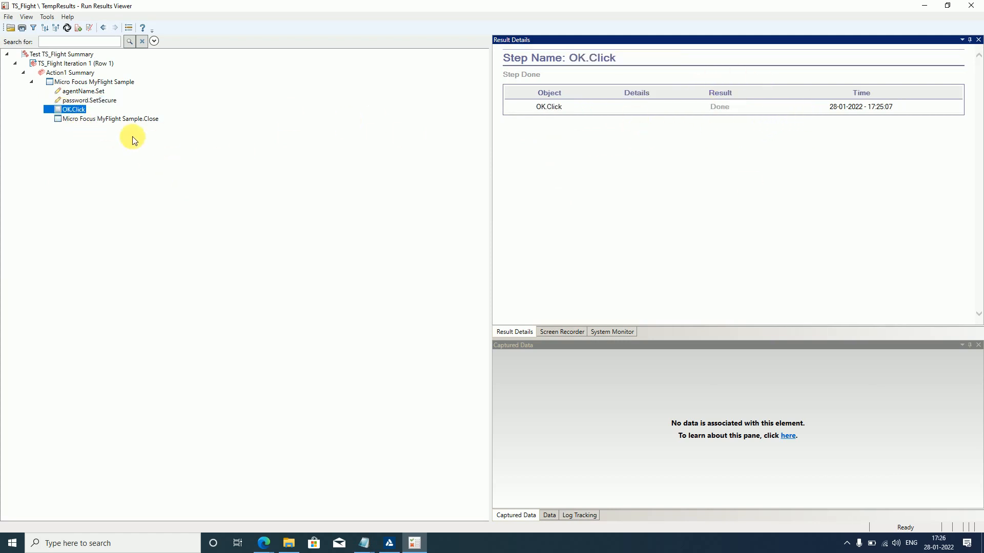
click(109, 119)
click(79, 109)
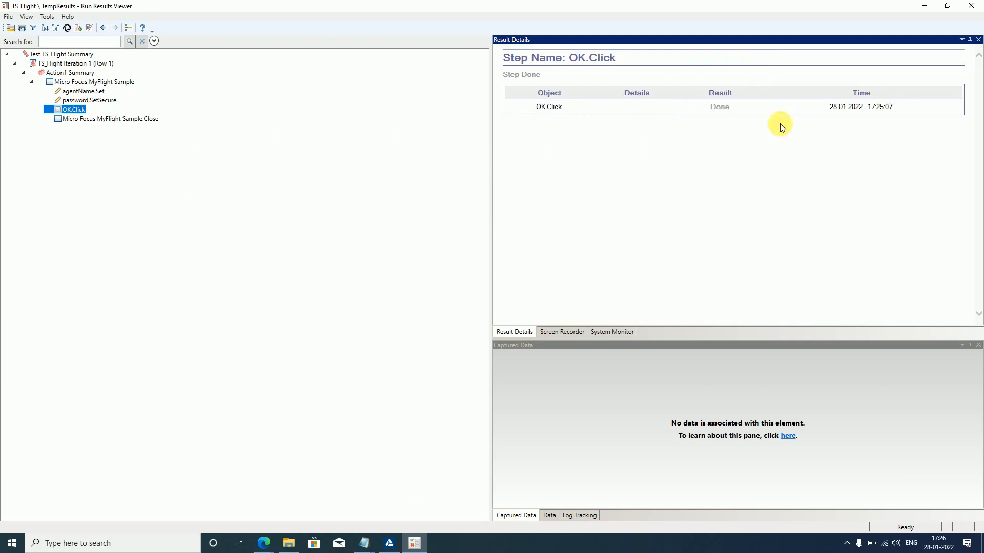